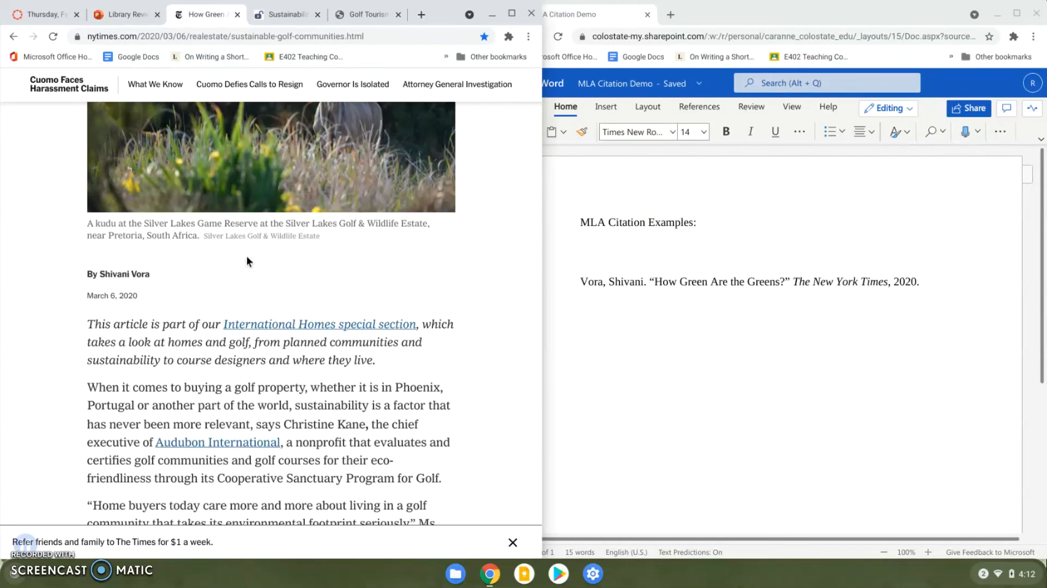
Add "Accessed via NYTimes online subscription." after the year 2020 in the New York Times citation in the Word document.
scroll(246, 259, up, 9)
scroll(247, 256, up, 1)
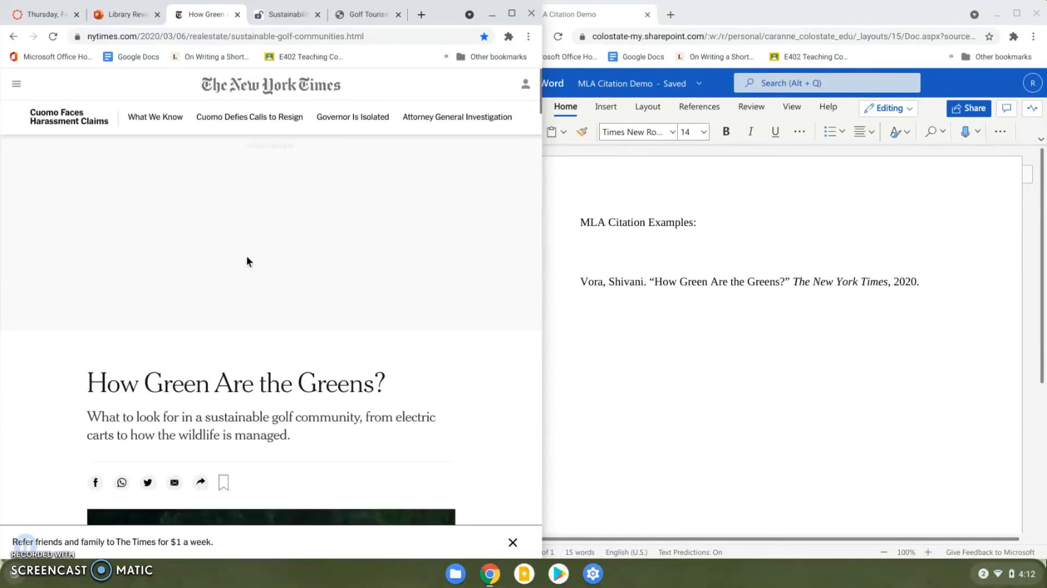
click(945, 281)
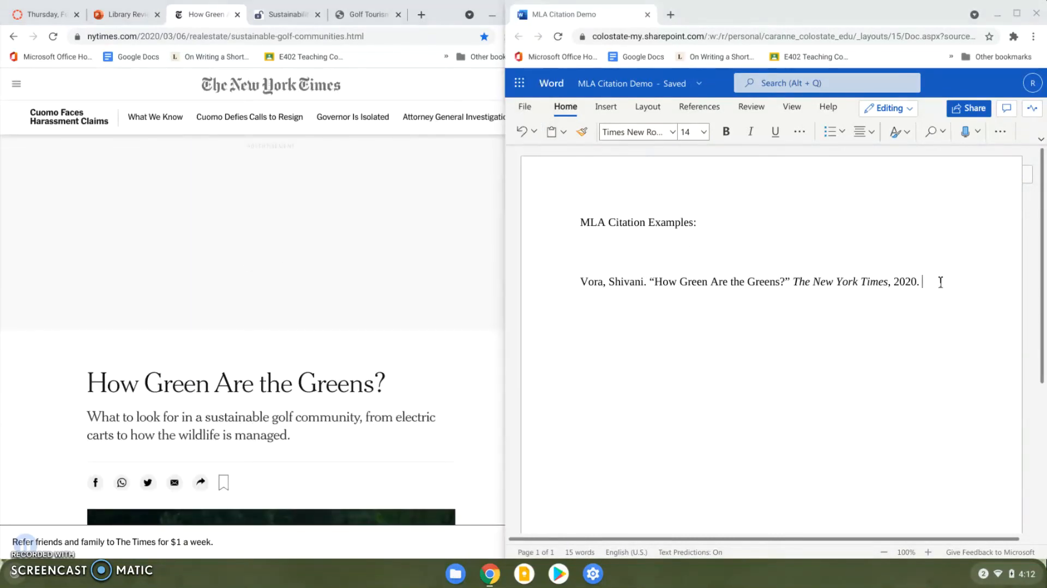
text(Acc)
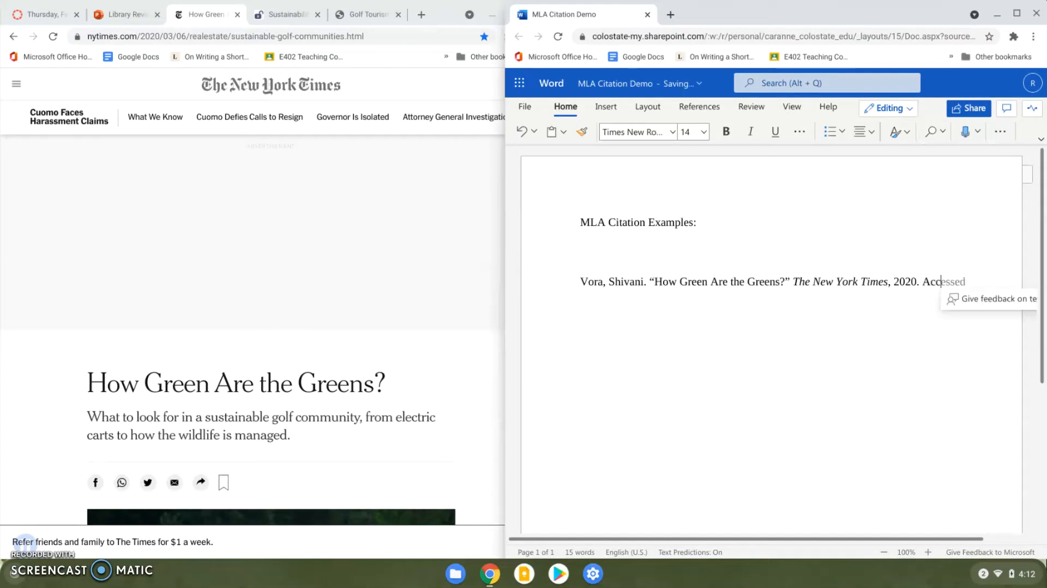
text(essed via )
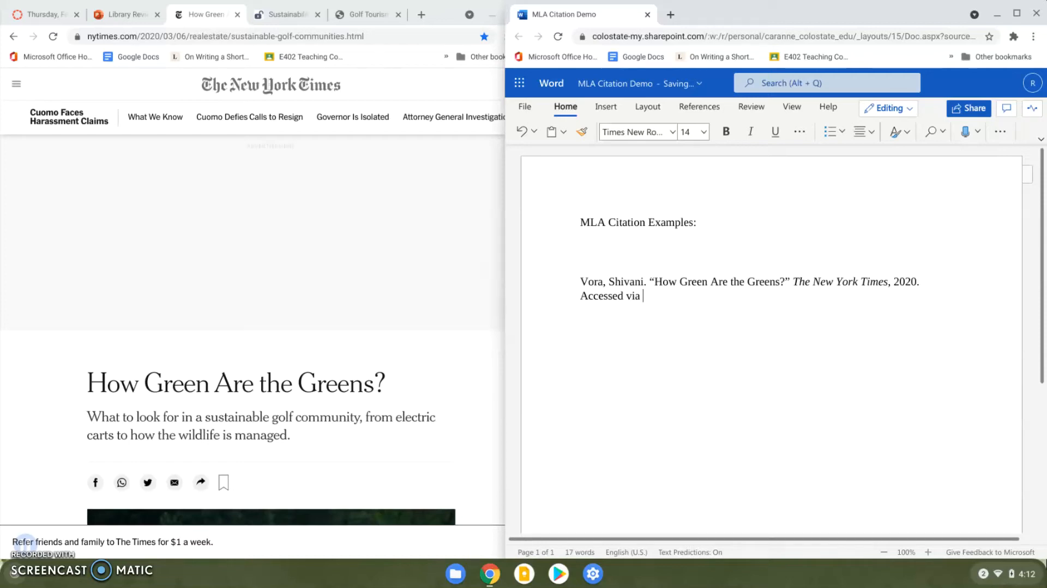
text(NYTimes online sub)
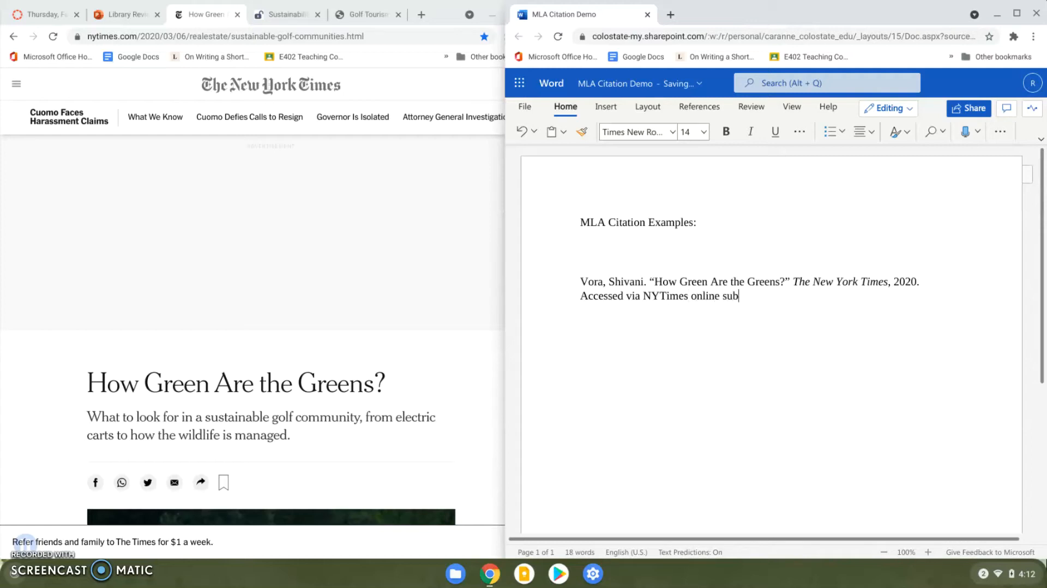
text(s)
key(Tab)
text(.)
Copy the New York Times article's web address and paste it at the end of its citation in Word.
scroll(326, 255, down, 5)
scroll(326, 255, up, 4)
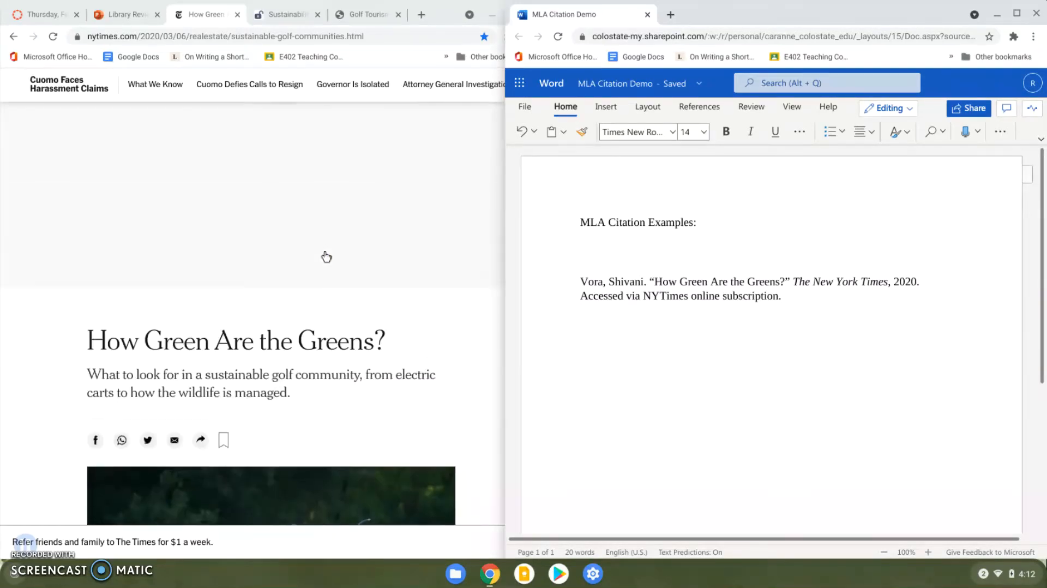
click(180, 36)
key(ctrl+c)
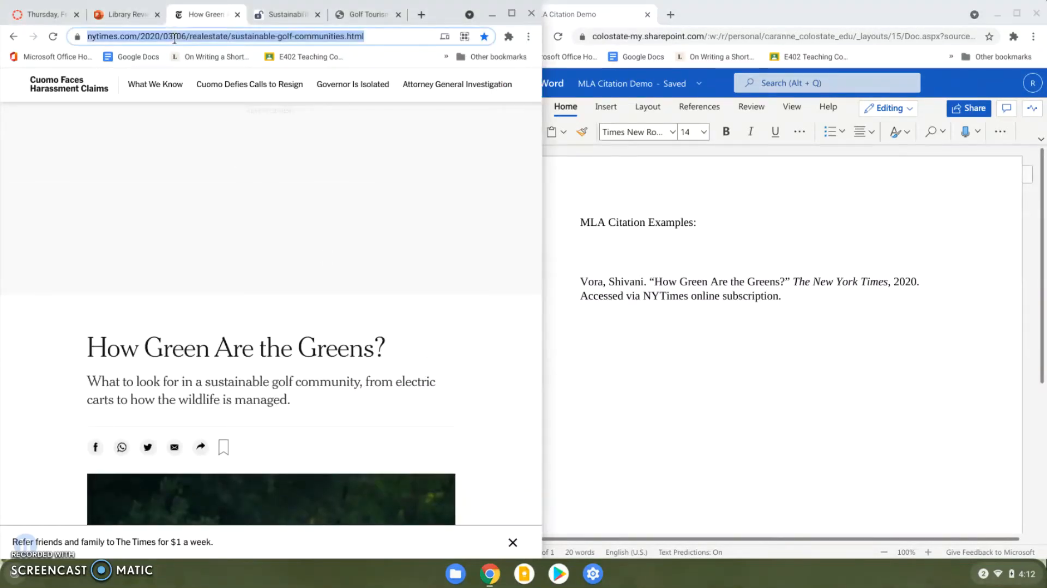
click(796, 296)
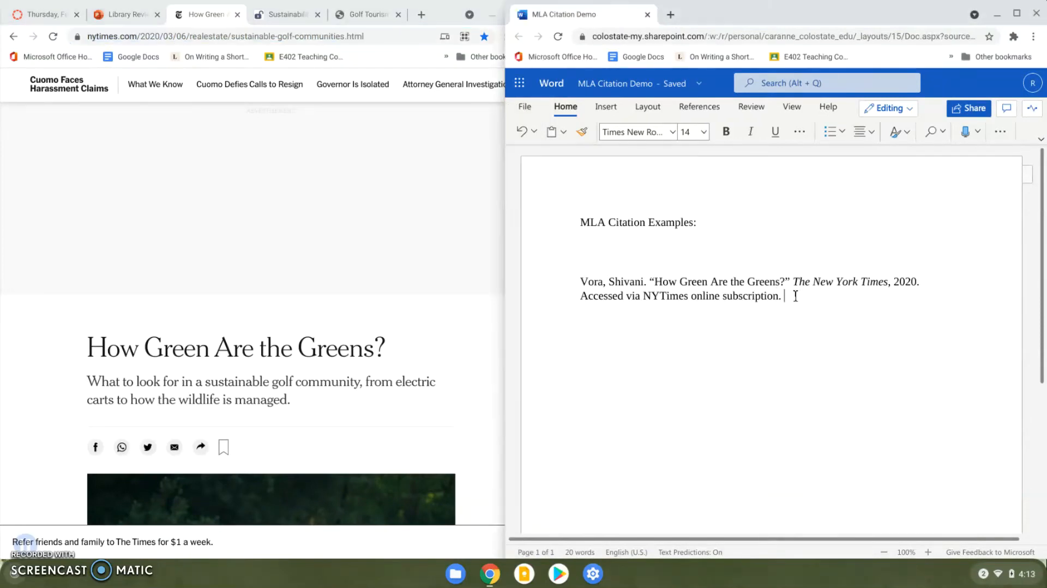
key(ctrl+v)
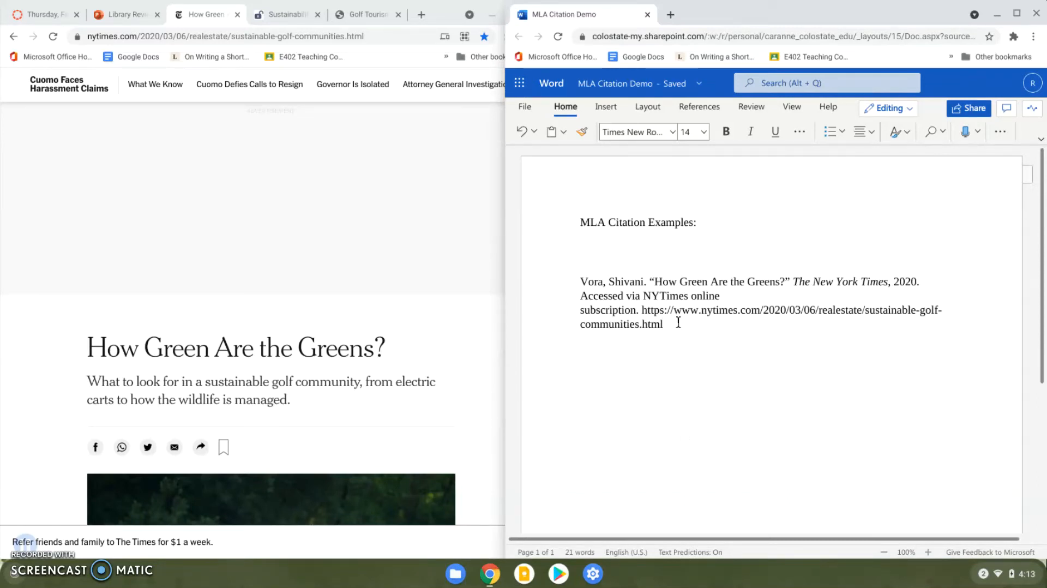
Give the whole New York Times citation a hanging special indent of 0.5".
drag(678, 323, 579, 282)
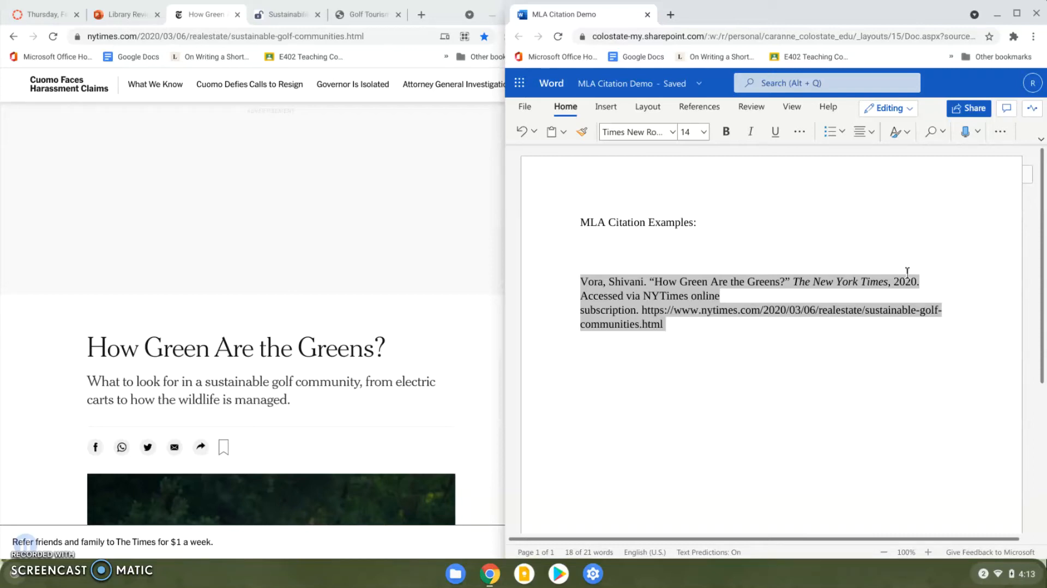
click(1001, 130)
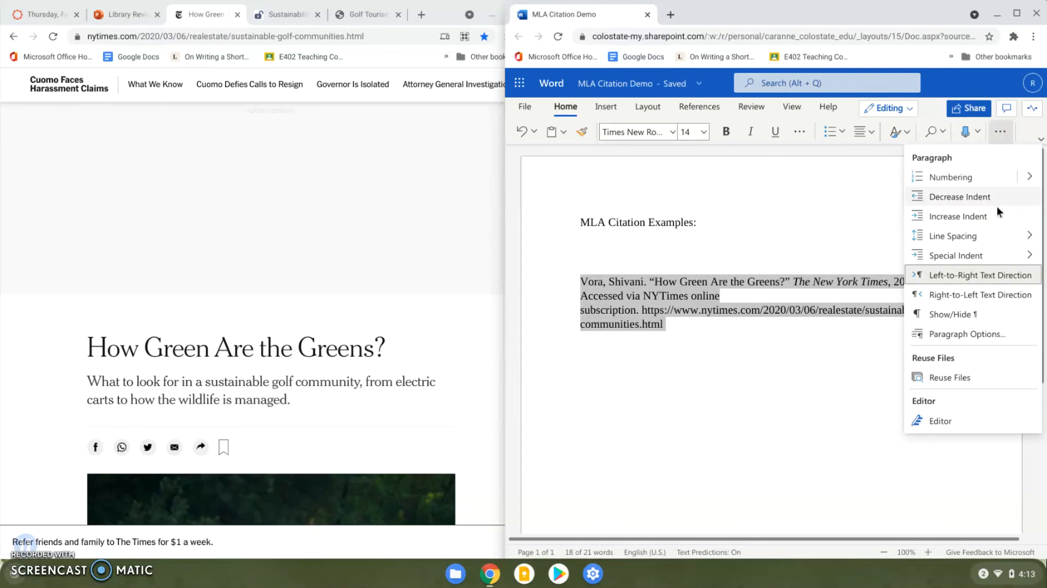
click(958, 335)
click(756, 360)
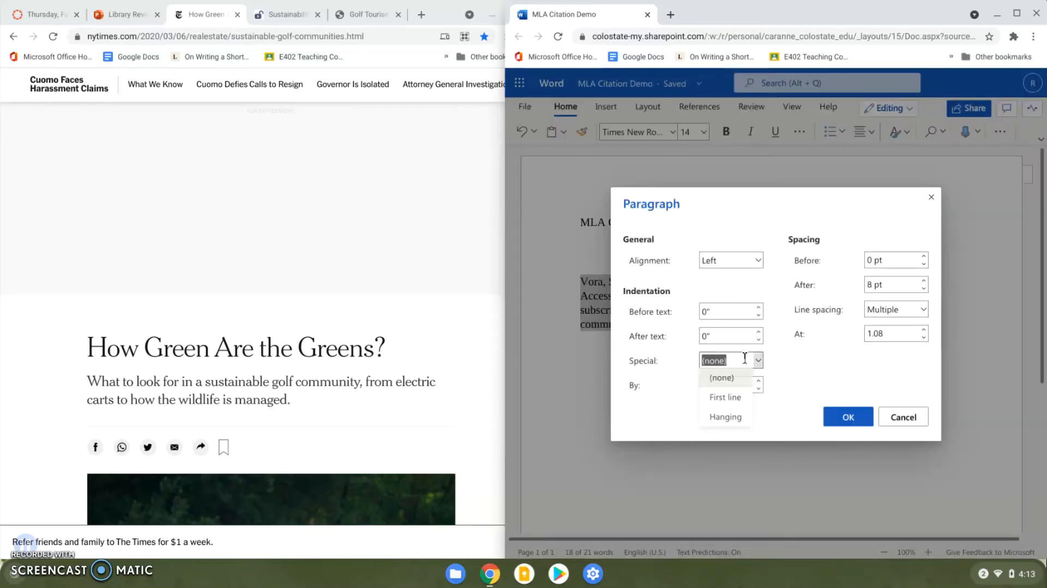
click(725, 418)
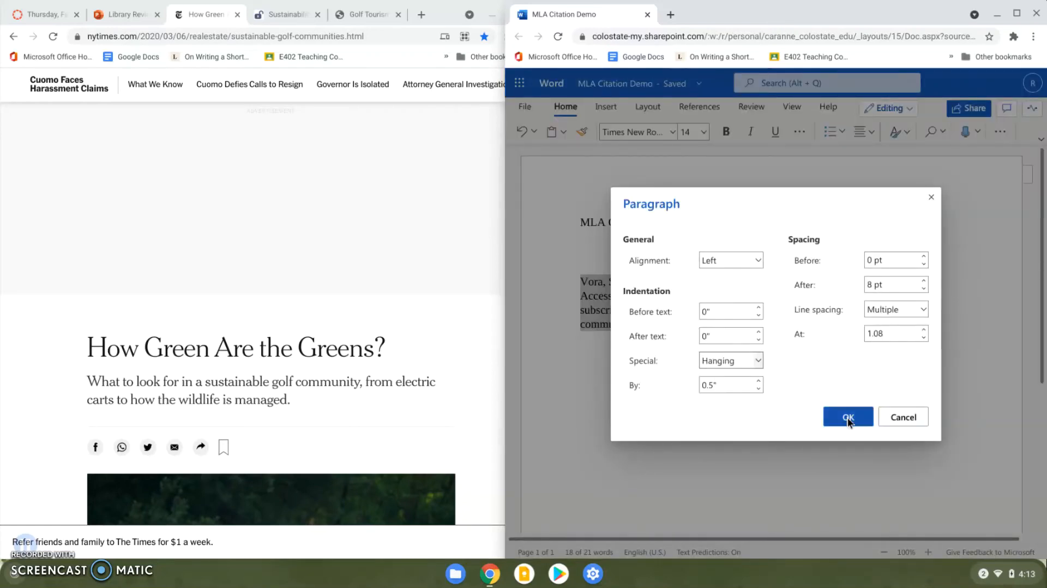
click(852, 416)
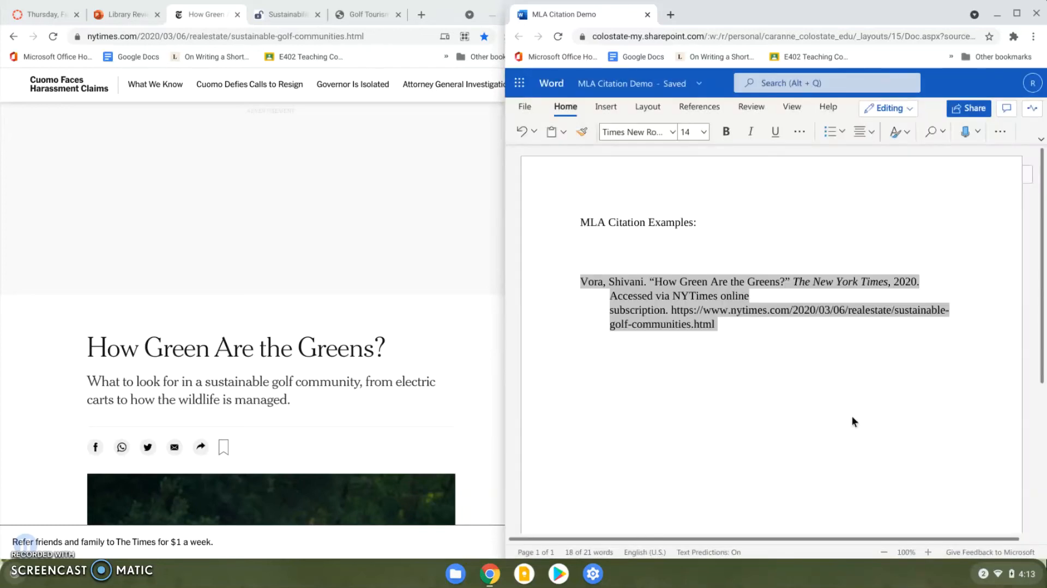
Add two line breaks after the New York Times citation and remove the hyperlink from its URL.
click(734, 327)
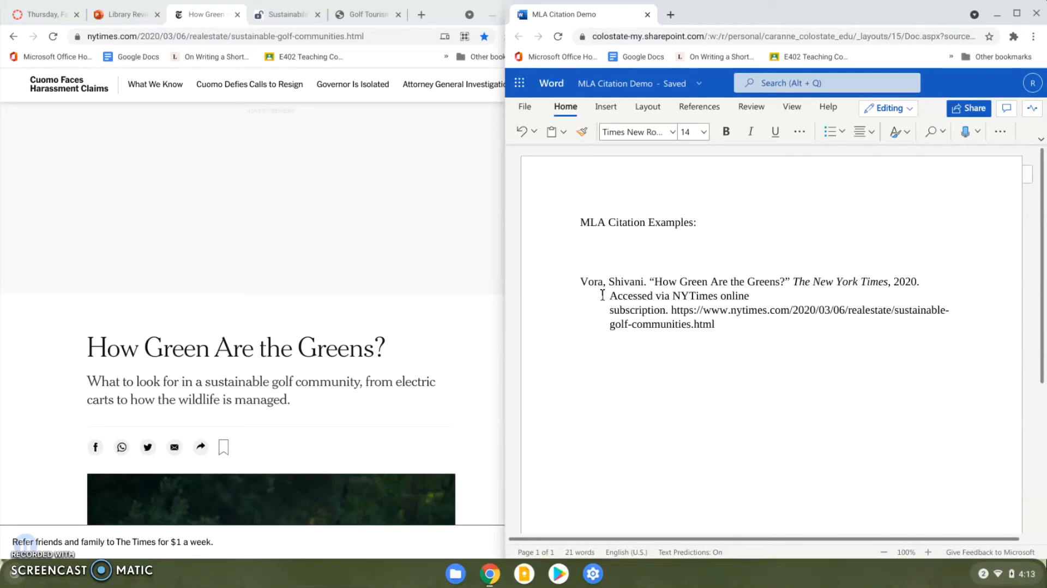
key(Return)
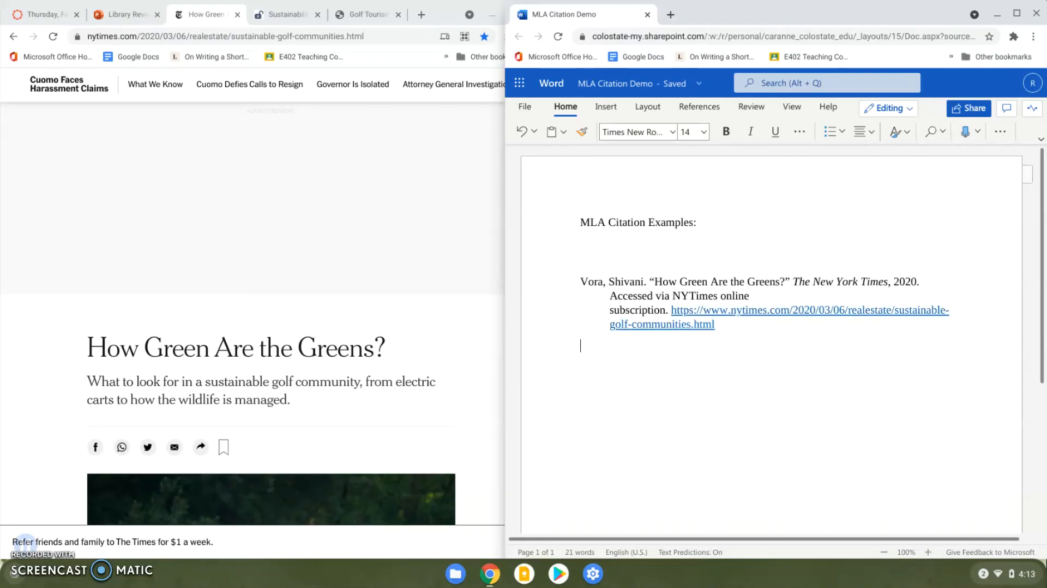
key(Return)
right_click(751, 310)
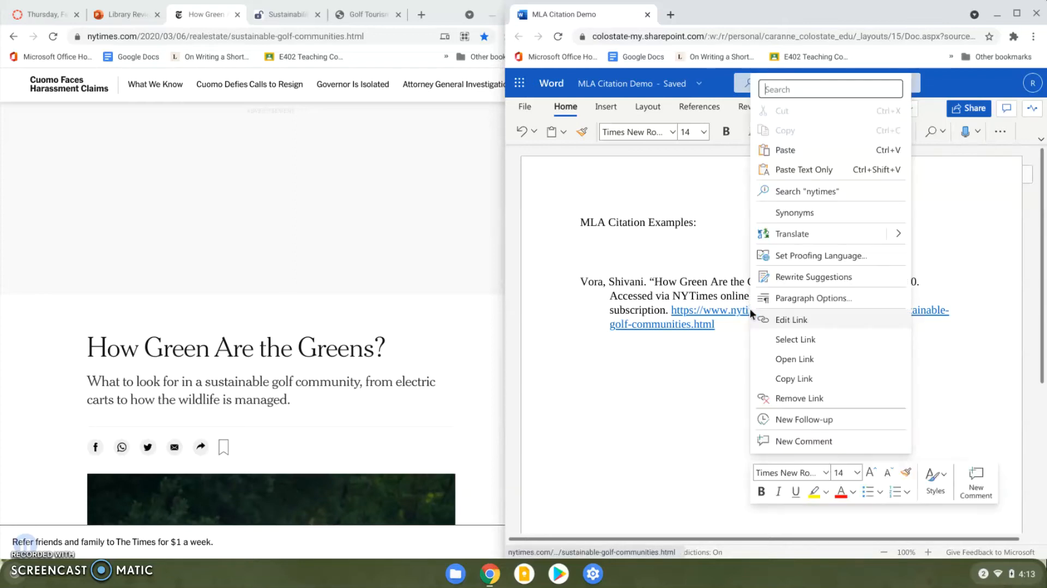
click(783, 397)
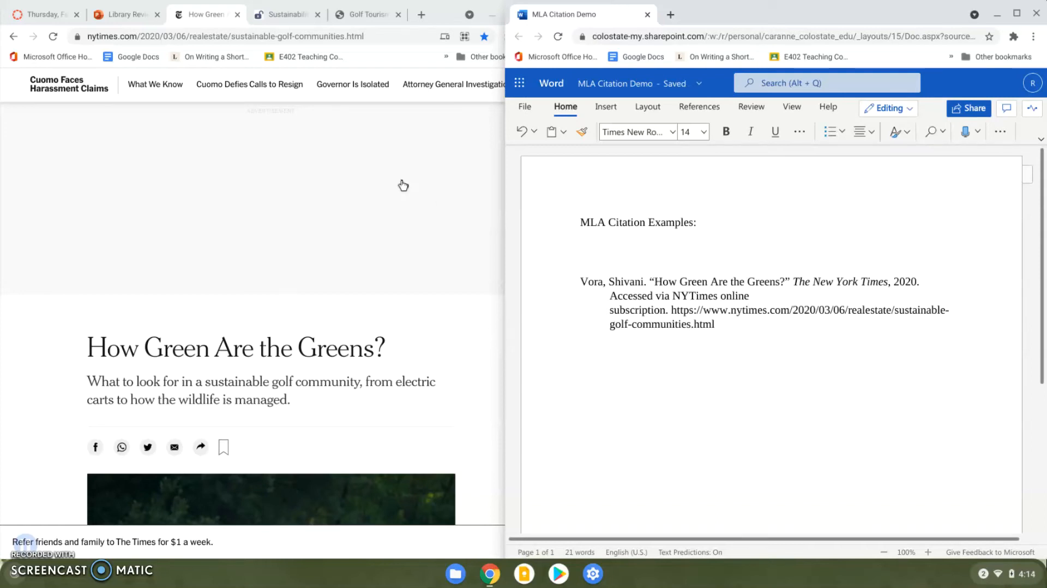
Switch to the MDPI article "Golf Tourism and Sustainability" in the browser and find its Share and Cite section.
click(271, 16)
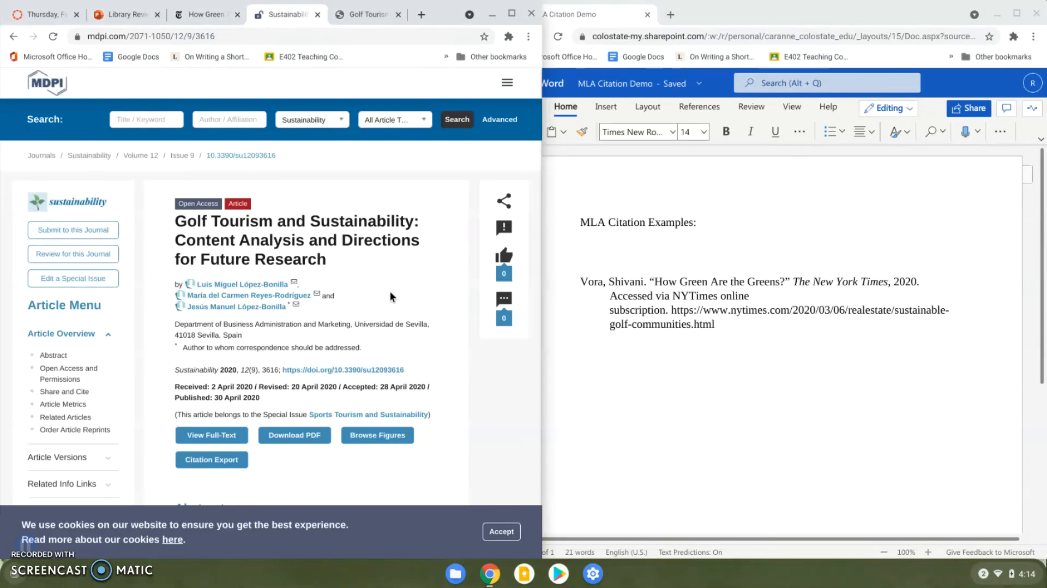
scroll(389, 295, down, 1)
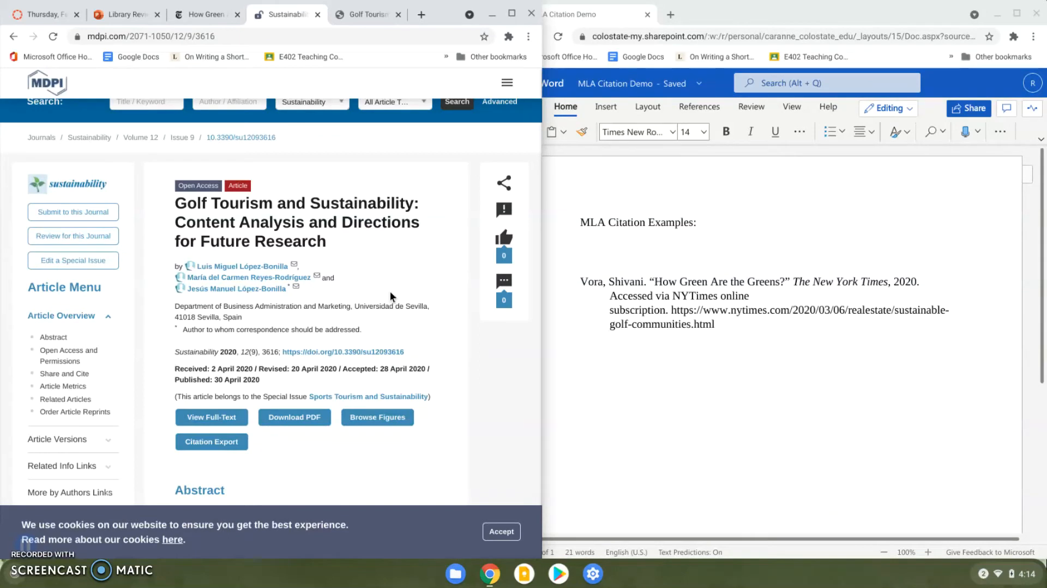
scroll(391, 295, down, 2)
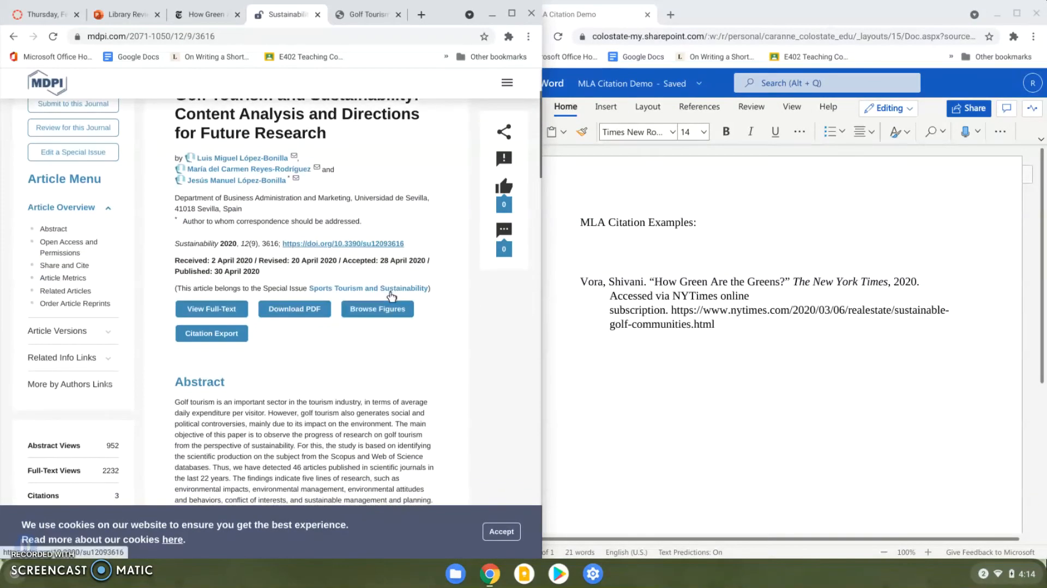
scroll(392, 296, down, 10)
scroll(390, 292, up, 7)
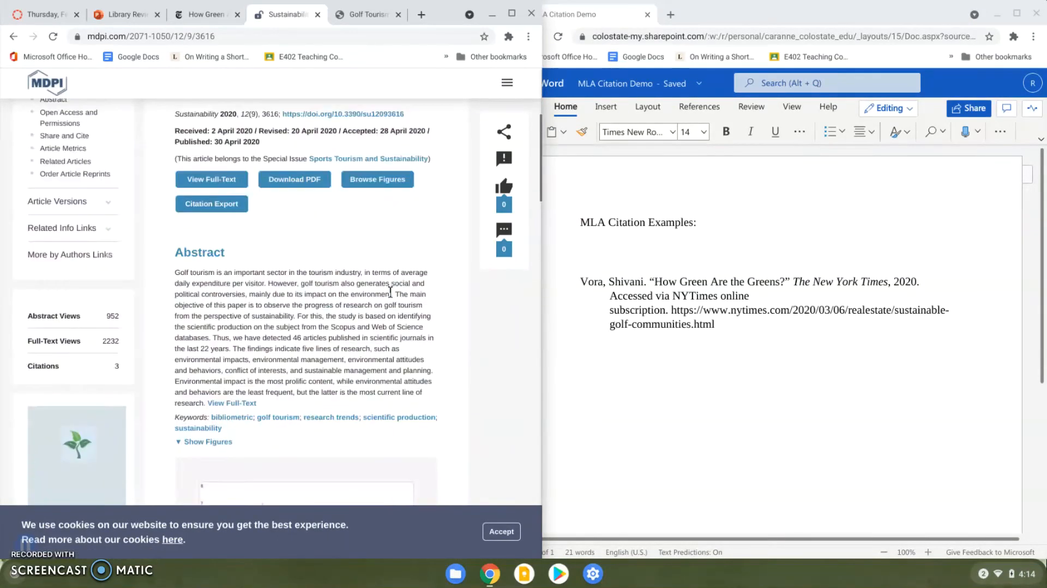
scroll(390, 292, down, 6)
scroll(390, 291, up, 11)
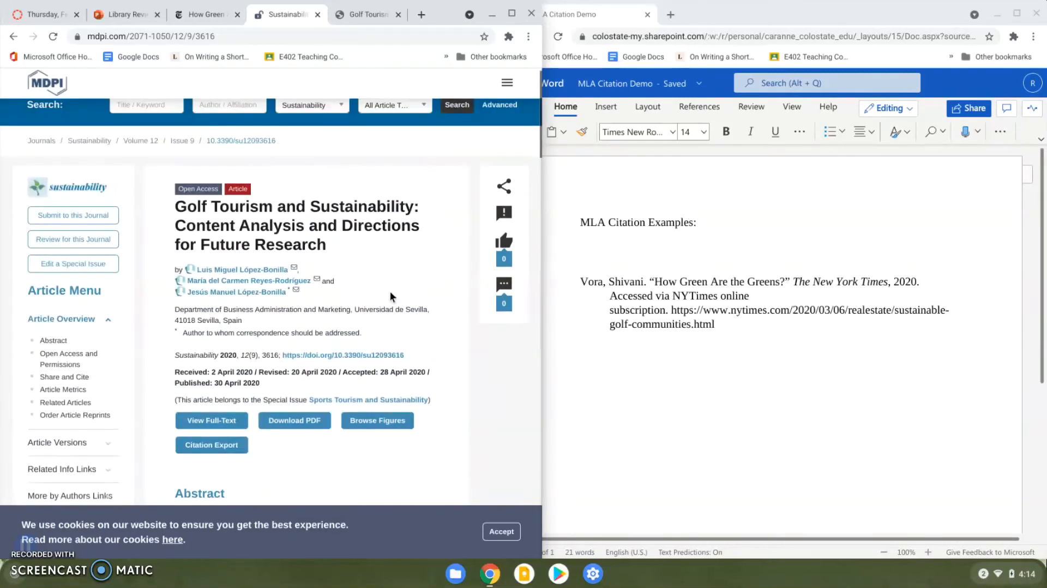
scroll(390, 294, down, 8)
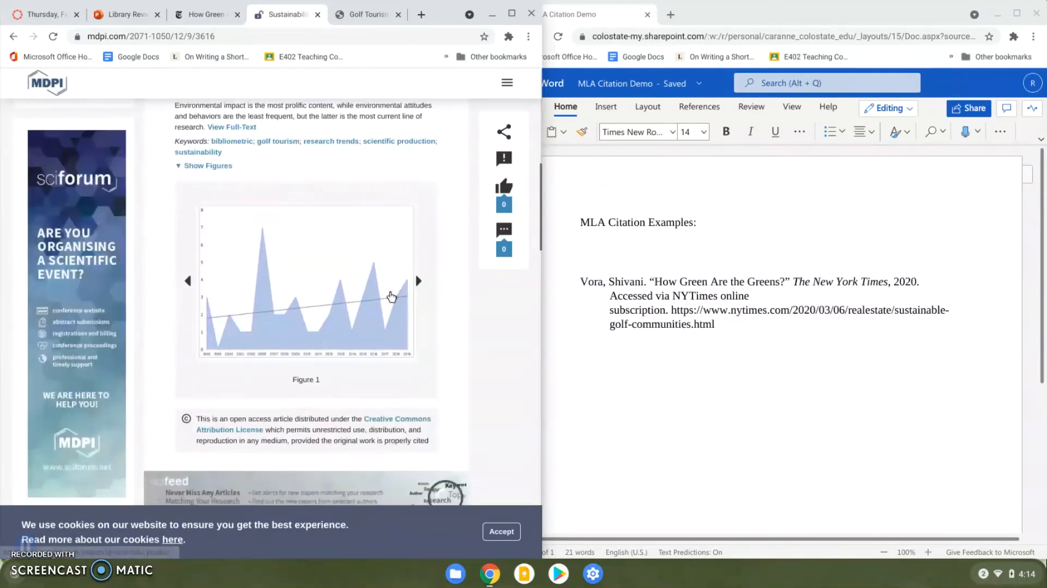
scroll(391, 296, down, 7)
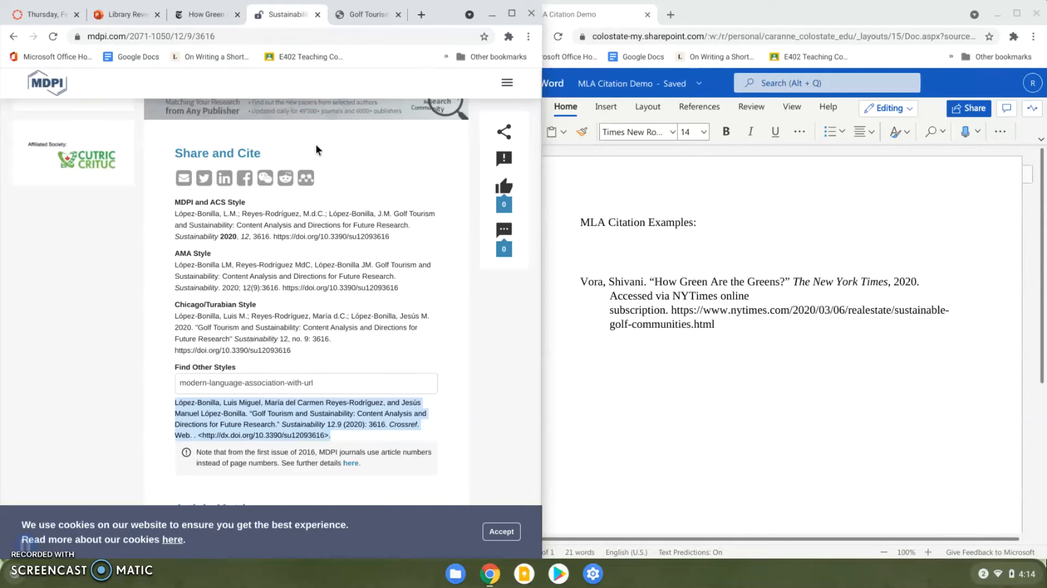
scroll(361, 192, down, 1)
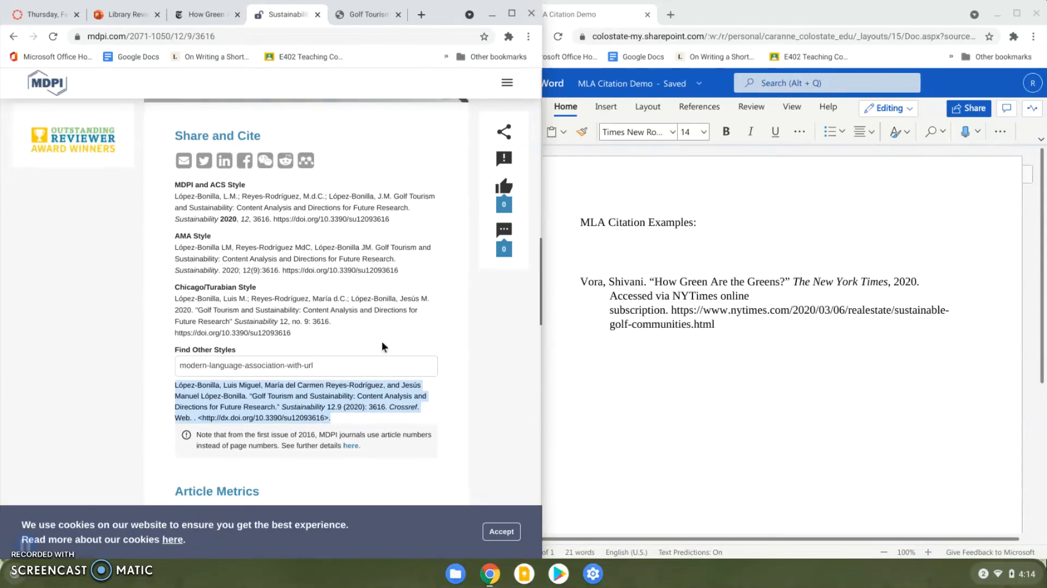
Look up "mla" among the other citation styles and choose modern-language-association-with-url (mlawu).
drag(324, 365, 232, 354)
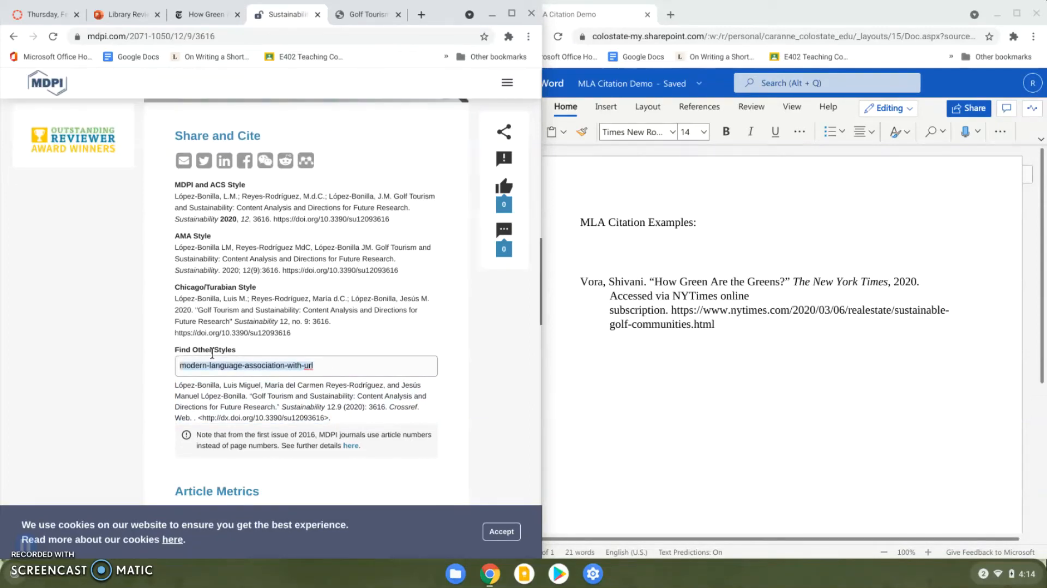
text(mla)
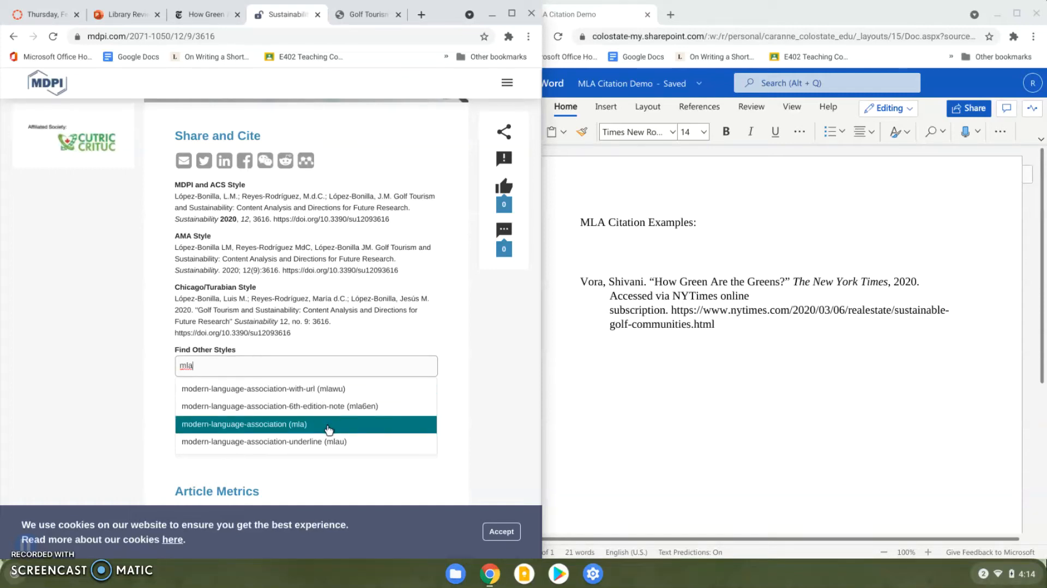
click(303, 394)
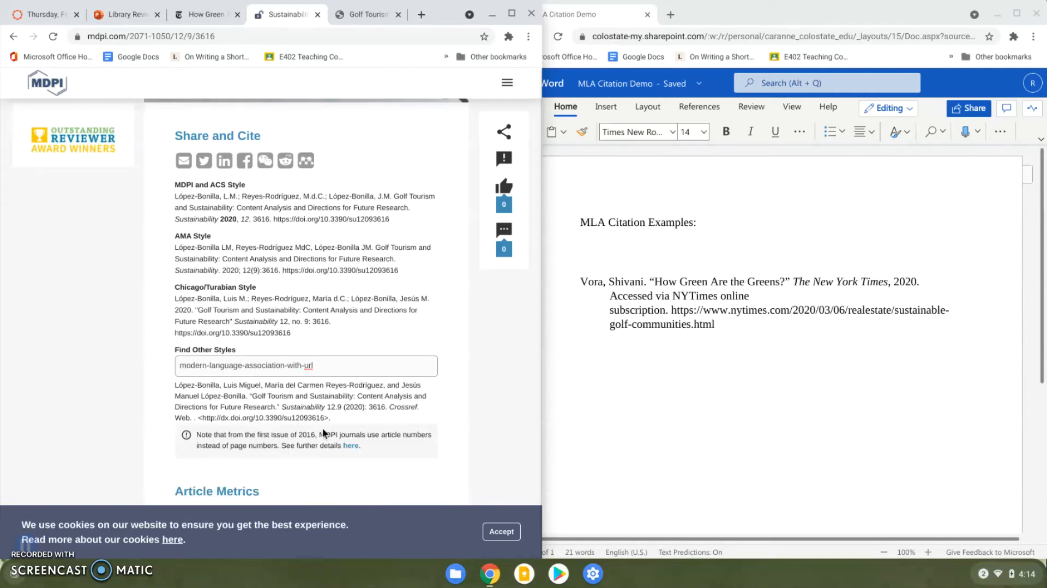
Copy the generated MLA citation and paste it as text only below the New York Times entry in Word.
drag(335, 413, 175, 386)
key(ctrl+c)
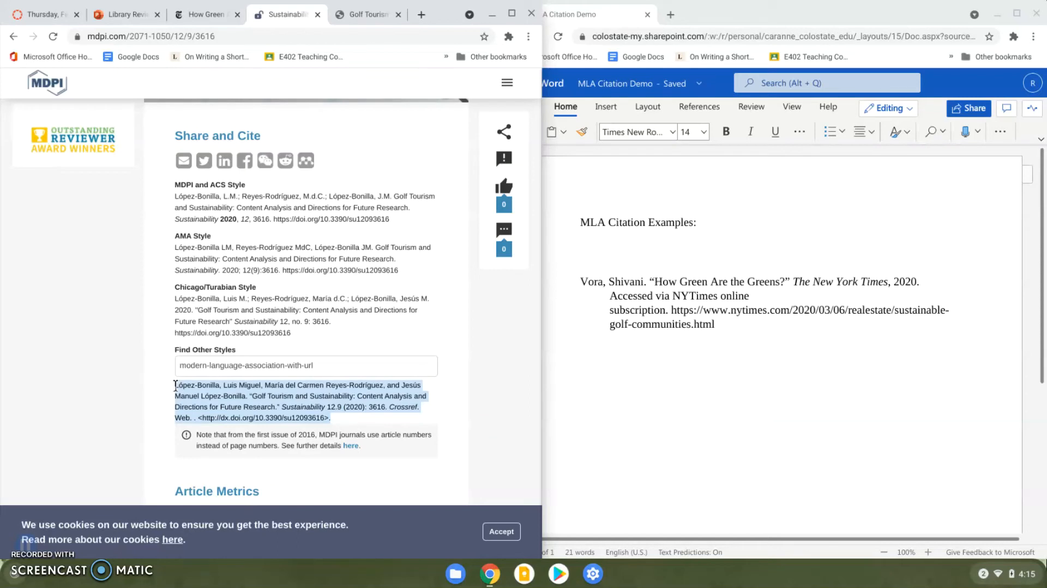
click(712, 400)
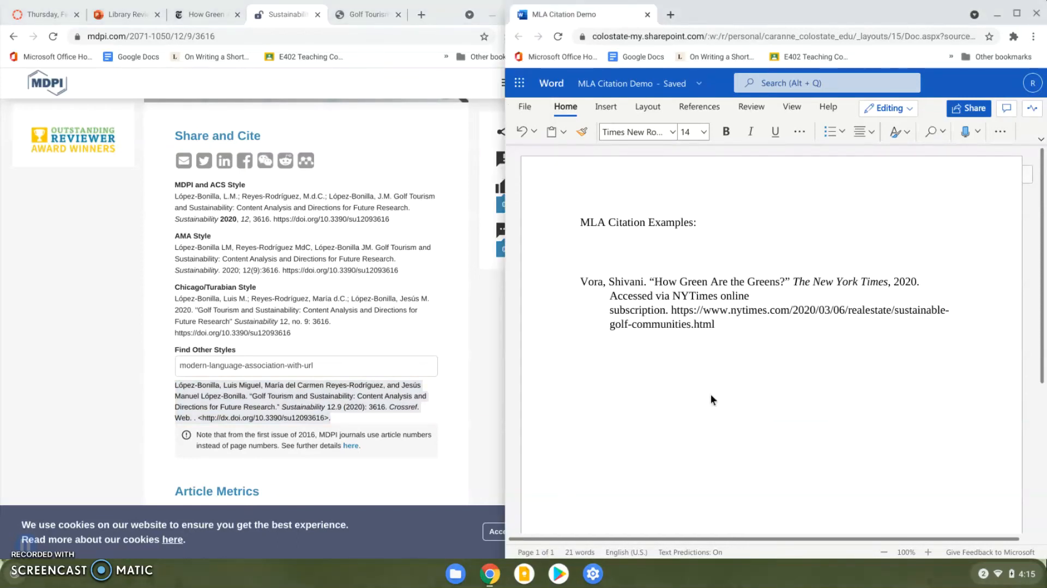
key(ctrl+v)
click(842, 393)
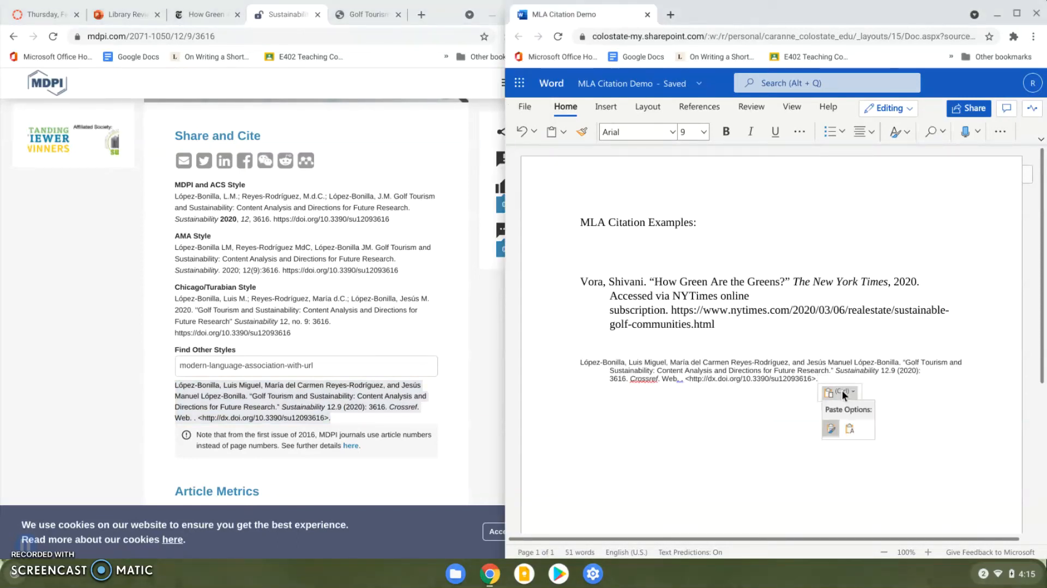
click(849, 428)
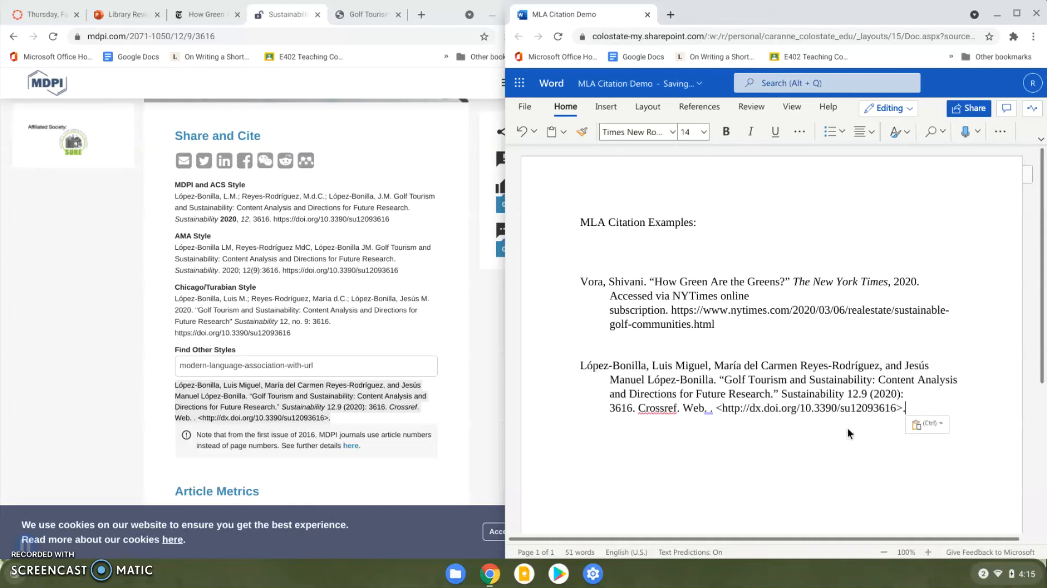
Delete the stray extra period after "Web." in the pasted golf tourism citation.
click(718, 433)
key(BackSpace)
key(BackSpace)
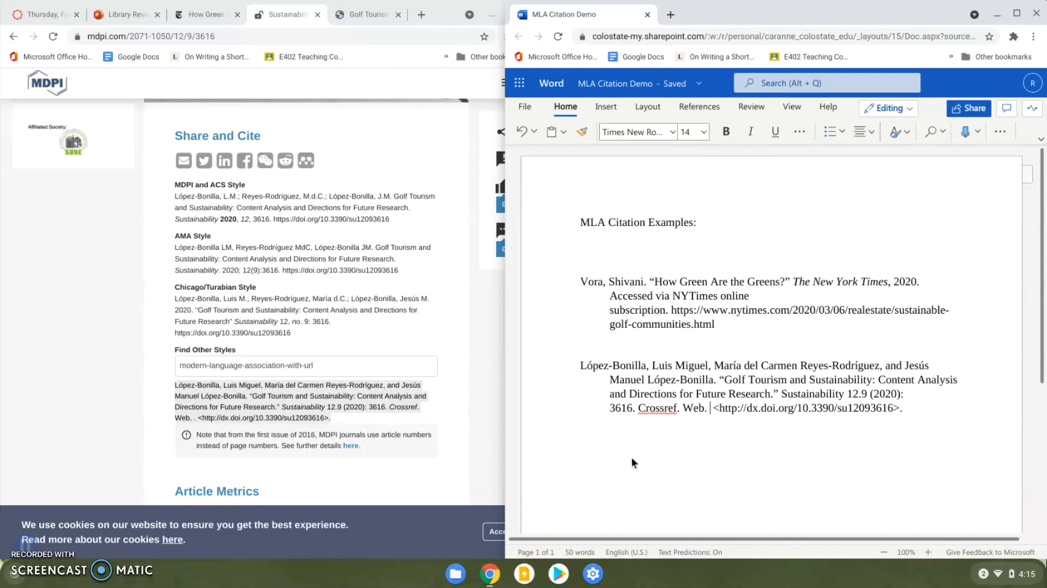
click(632, 457)
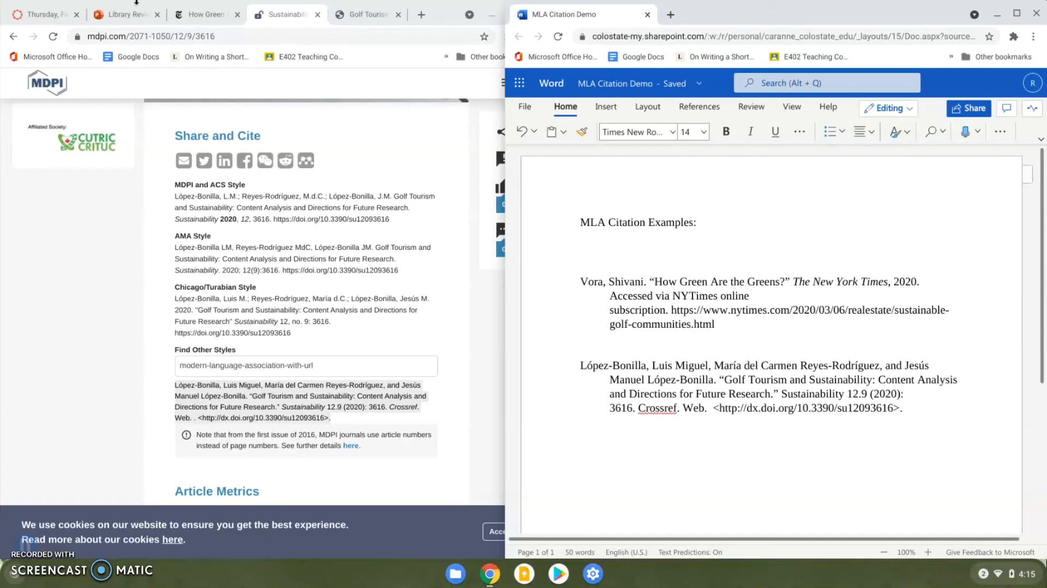
Switch to the PowerPoint presentation and read the MLA Citation Format slide about author, title of source and container.
click(127, 15)
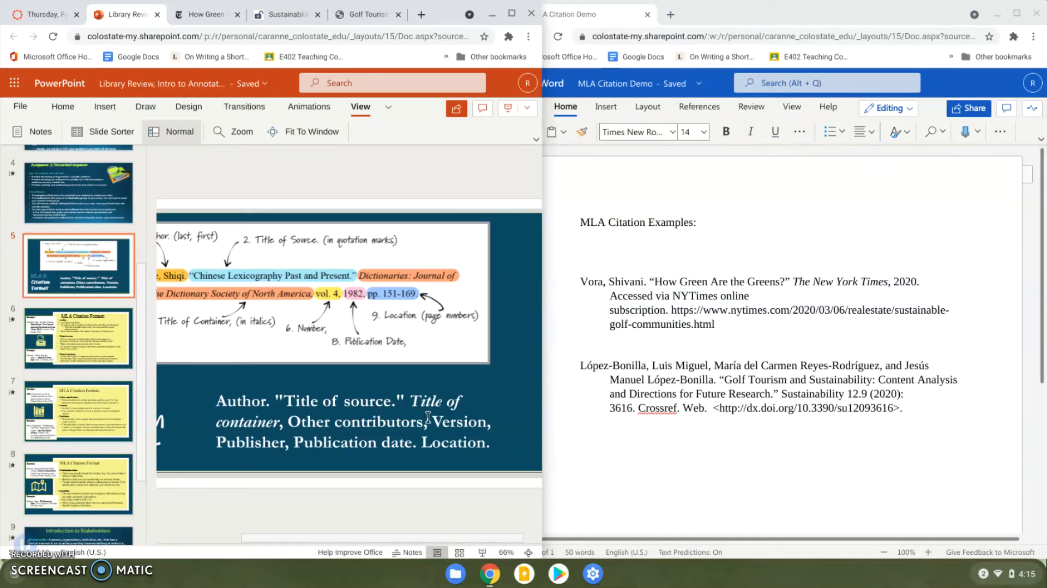
click(110, 346)
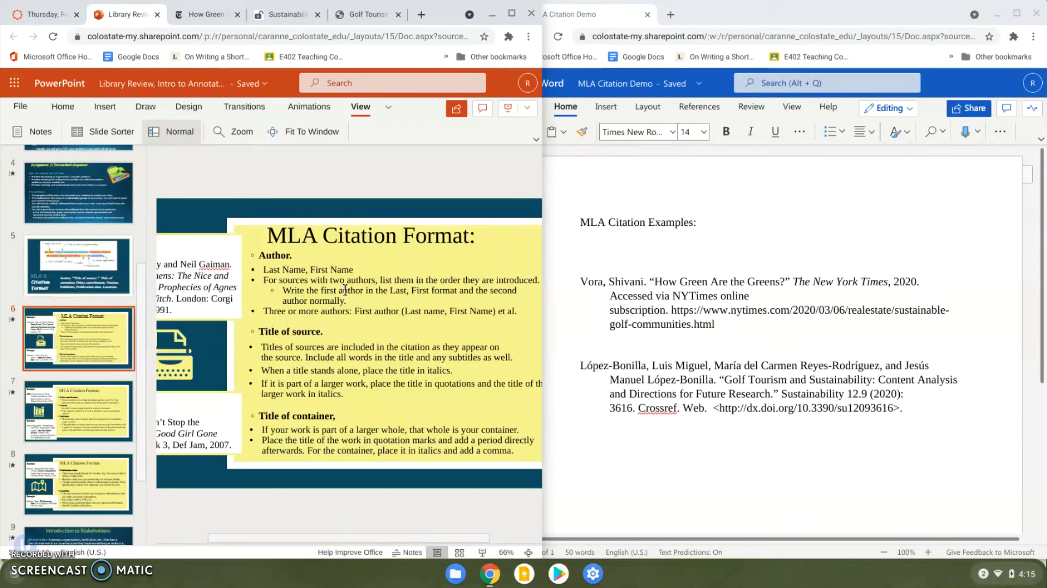
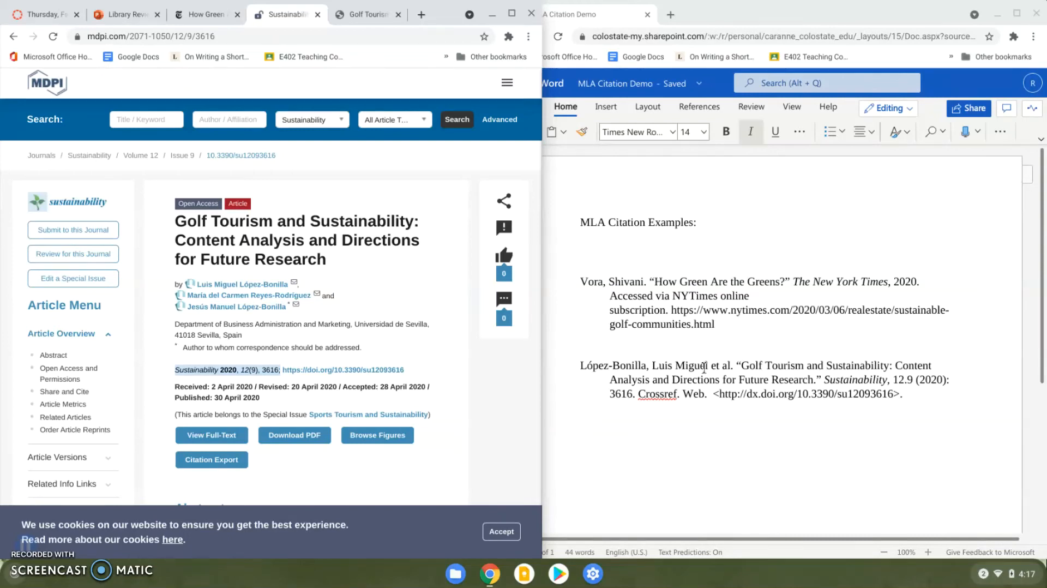
Delete the parenthesised year after the volume number in the golf tourism citation in Word.
click(864, 393)
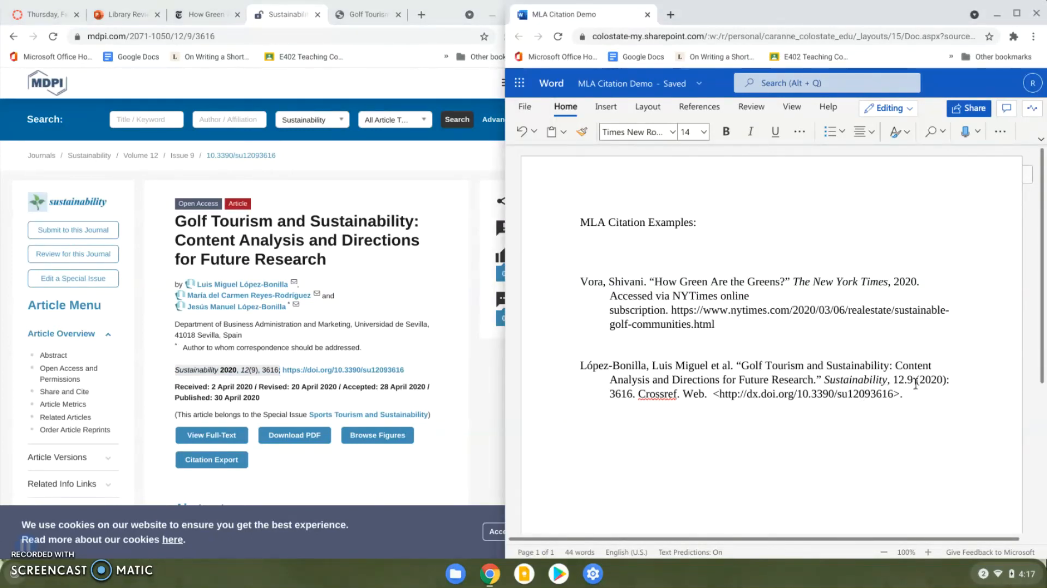
drag(917, 384, 950, 382)
key(BackSpace)
key(BackSpace)
Insert "vol." before 12.9 and replace the period after 3616 with a comma in the golf tourism citation.
click(889, 380)
text(, vol)
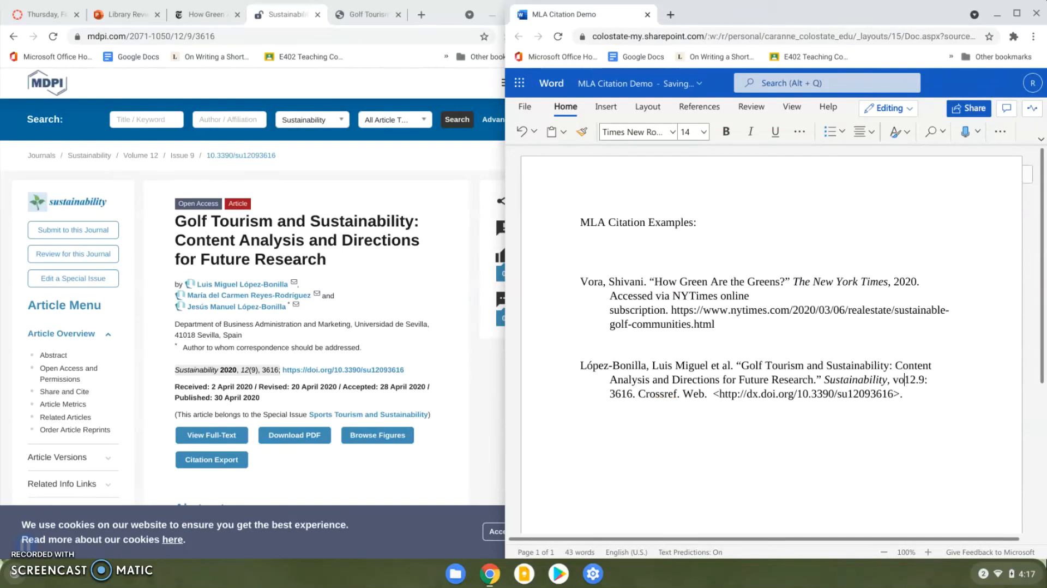
text(.)
key(BackSpace)
text(,)
Delete "Crossref." and "Web." from the golf tourism citation.
double_click(659, 393)
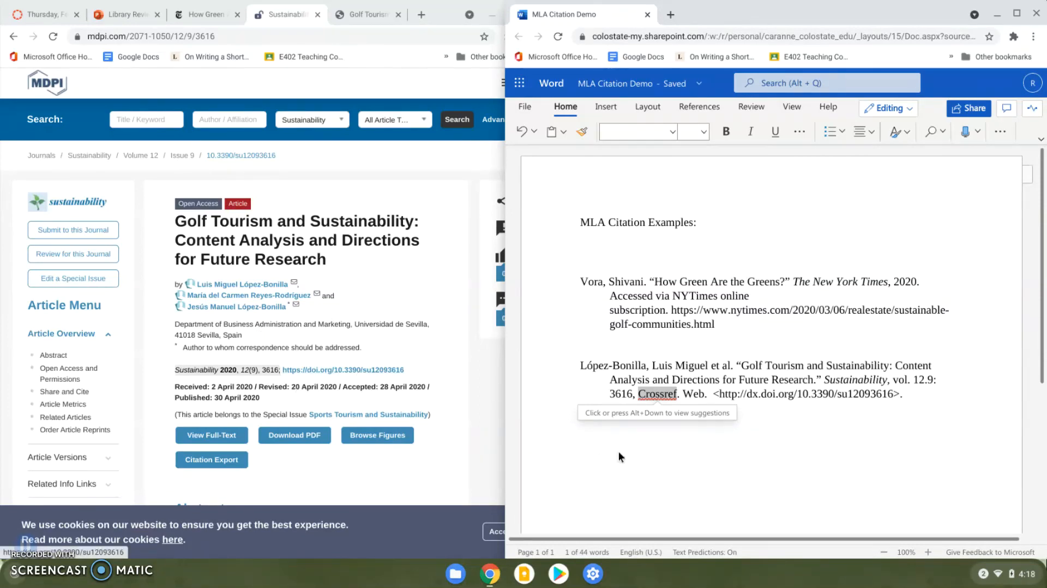
key(Delete)
key(Delete)
key(Delete)
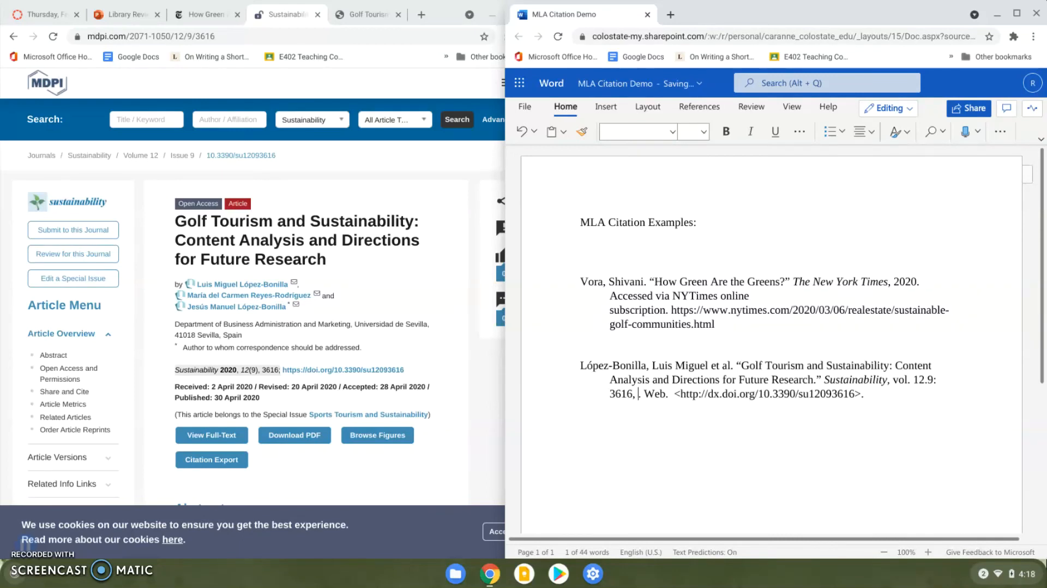
key(Delete)
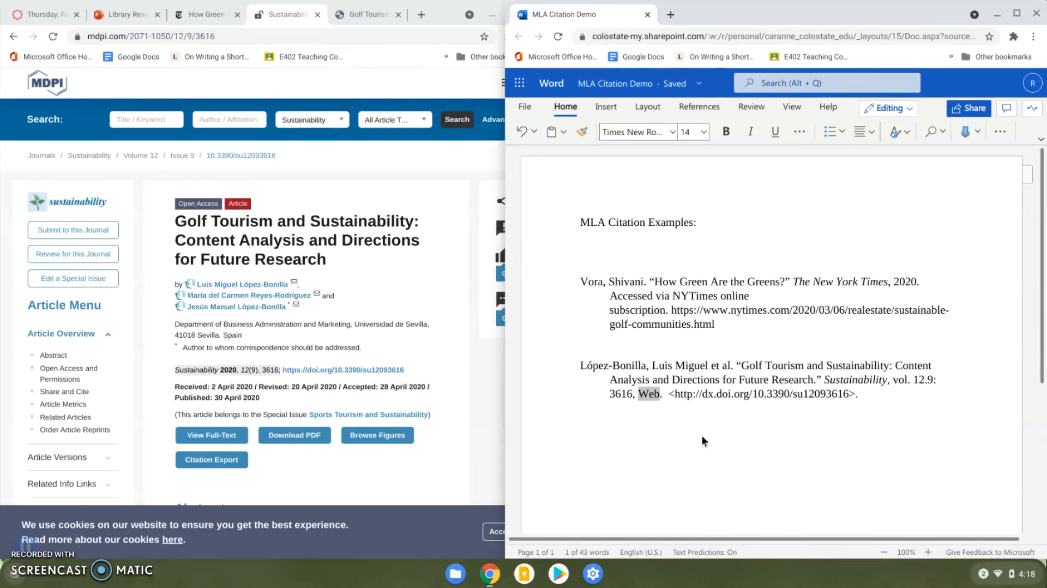
key(BackSpace)
key(BackSpace)
key(BackSpace)
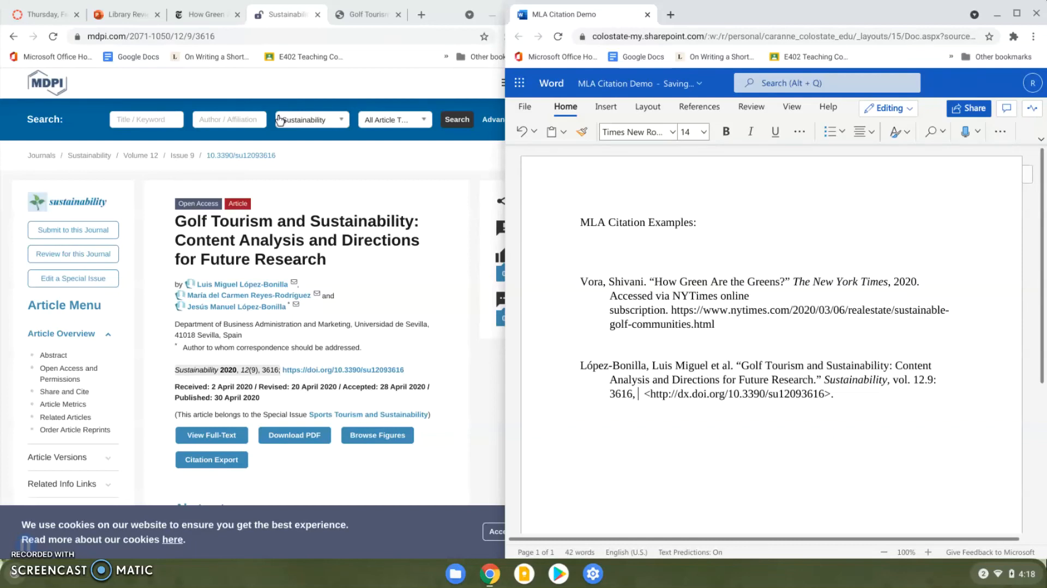
Check the required citation elements on the MLA 8 slide and look for the publisher on the MDPI article page and in its PDF.
click(135, 19)
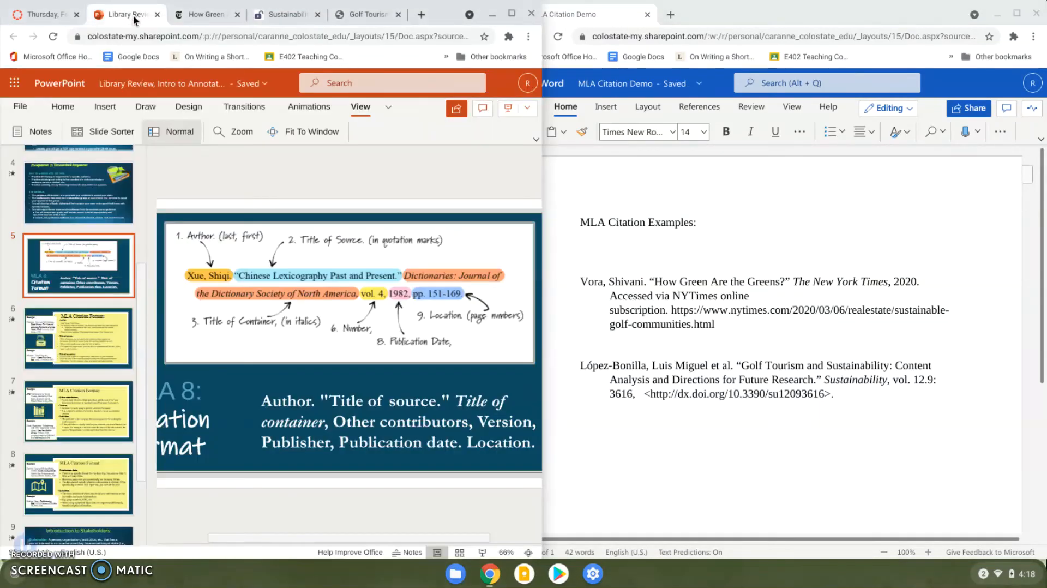
scroll(420, 451, right, 2)
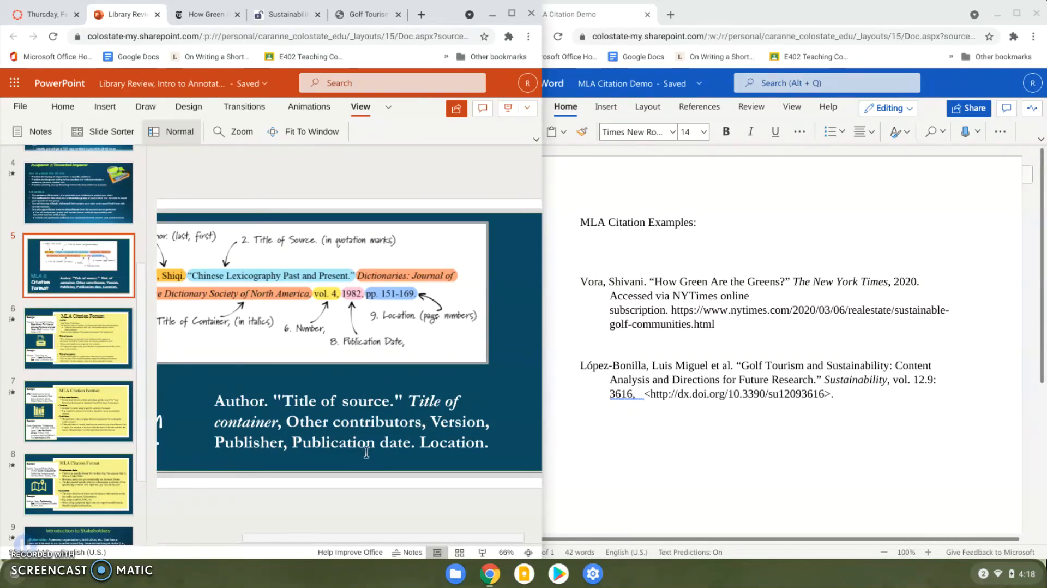
click(275, 15)
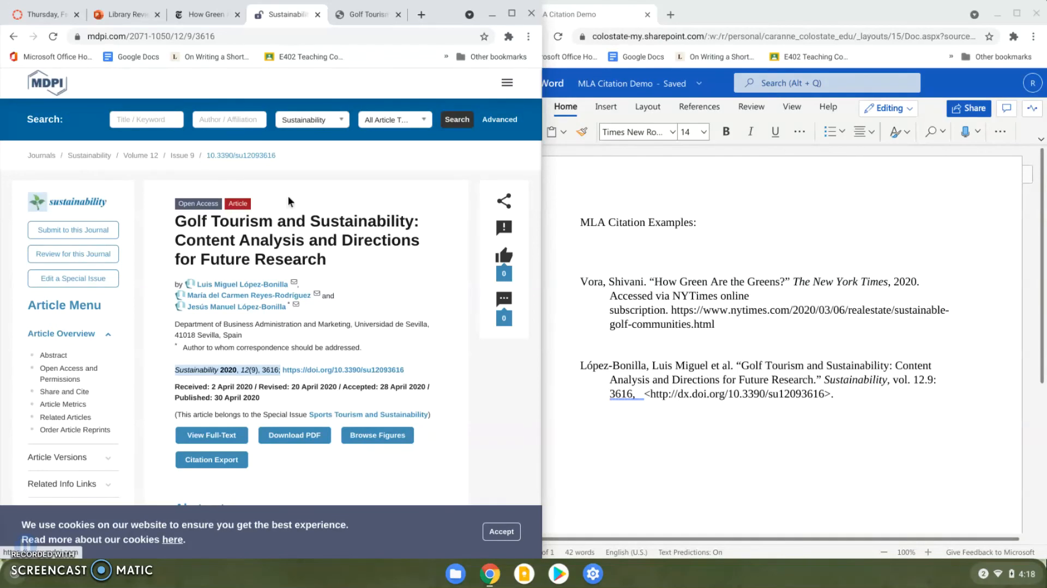
scroll(408, 321, down, 2)
scroll(408, 322, up, 2)
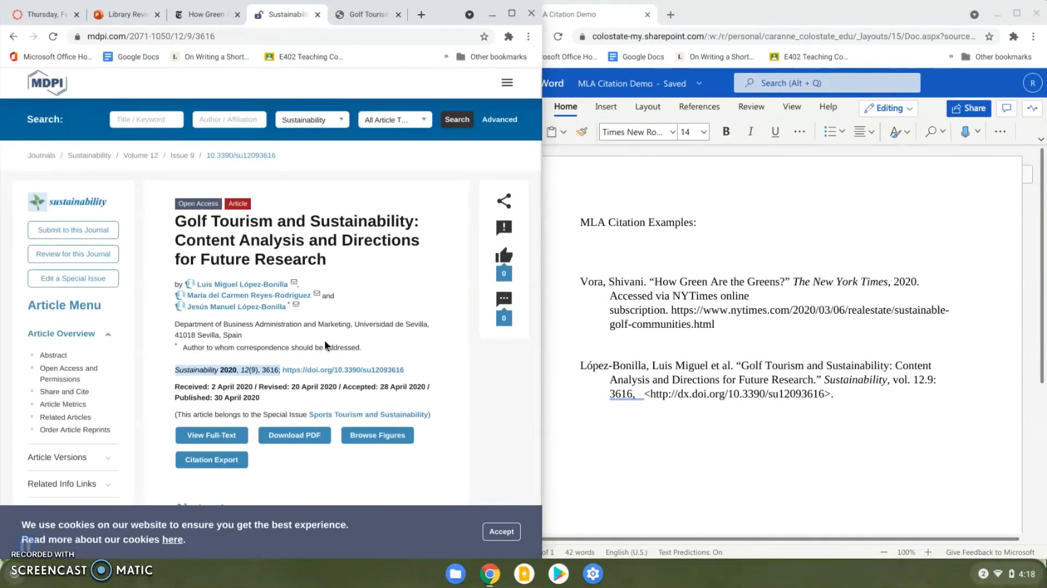
scroll(384, 335, down, 5)
scroll(384, 335, up, 5)
click(352, 16)
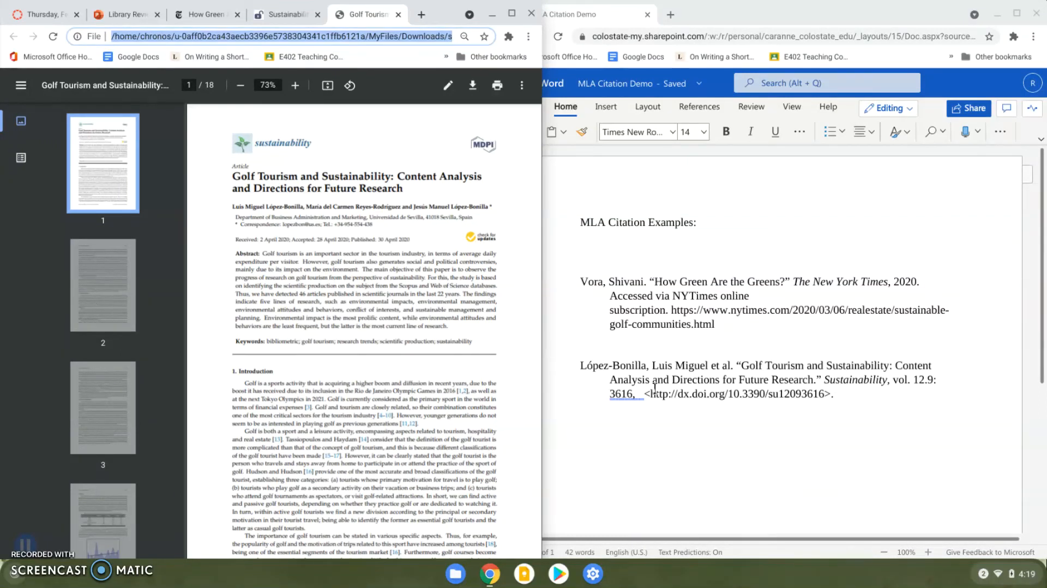
Insert the publisher and year "MDPI, 2020." after "3616," in the golf tourism citation, fixing the extra space there.
click(637, 397)
click(637, 396)
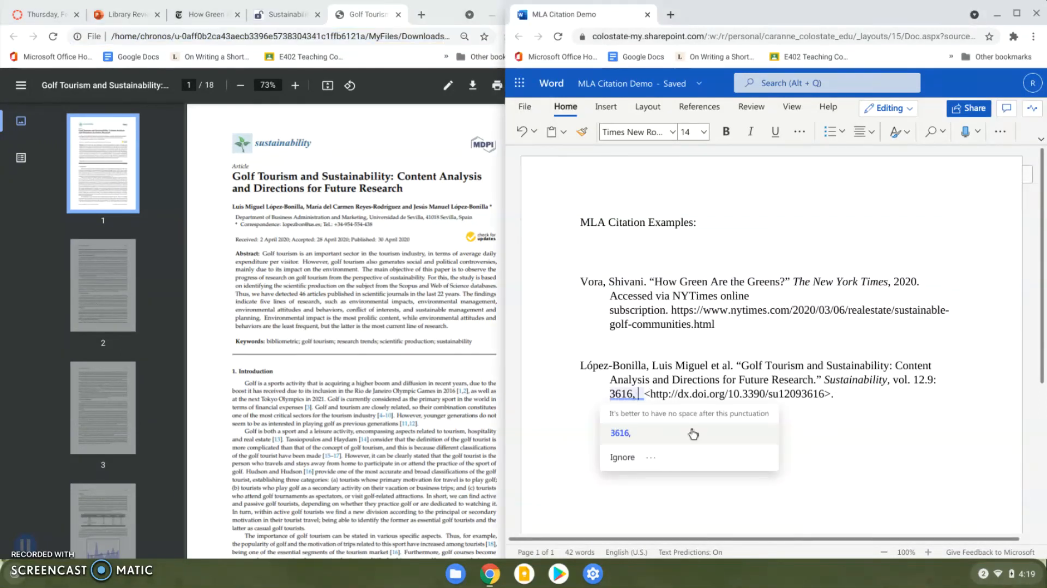
click(693, 434)
text(MDPI, )
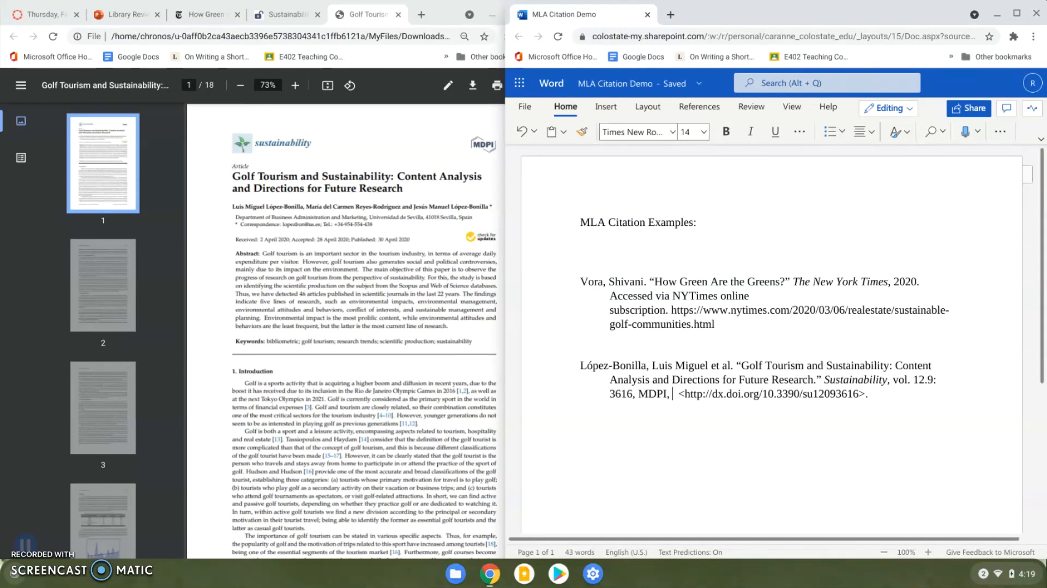
text(2020.)
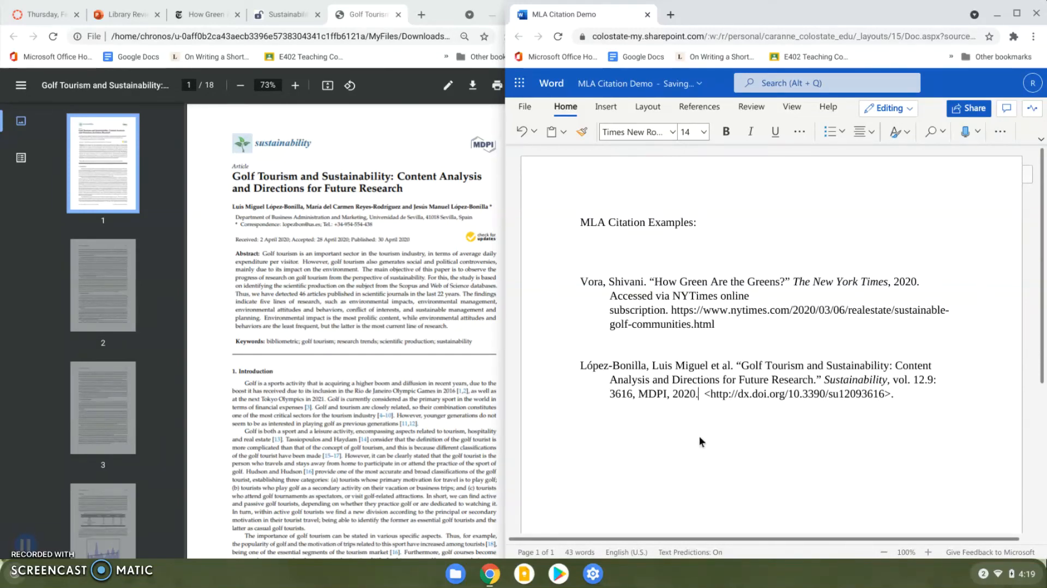
Look through the golf tourism article PDF to examine its page numbering and page range.
click(405, 232)
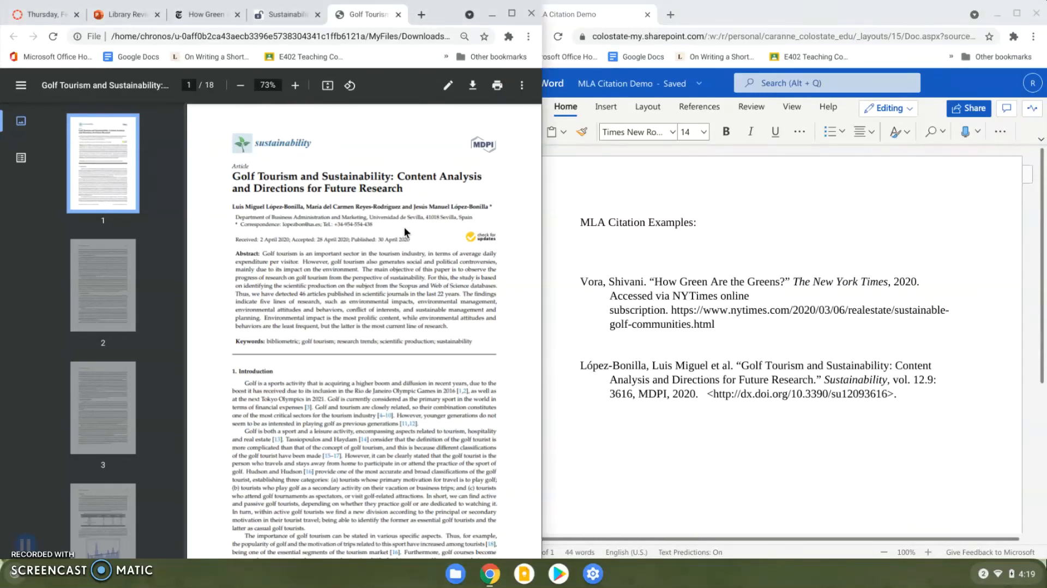
scroll(300, 307, down, 20)
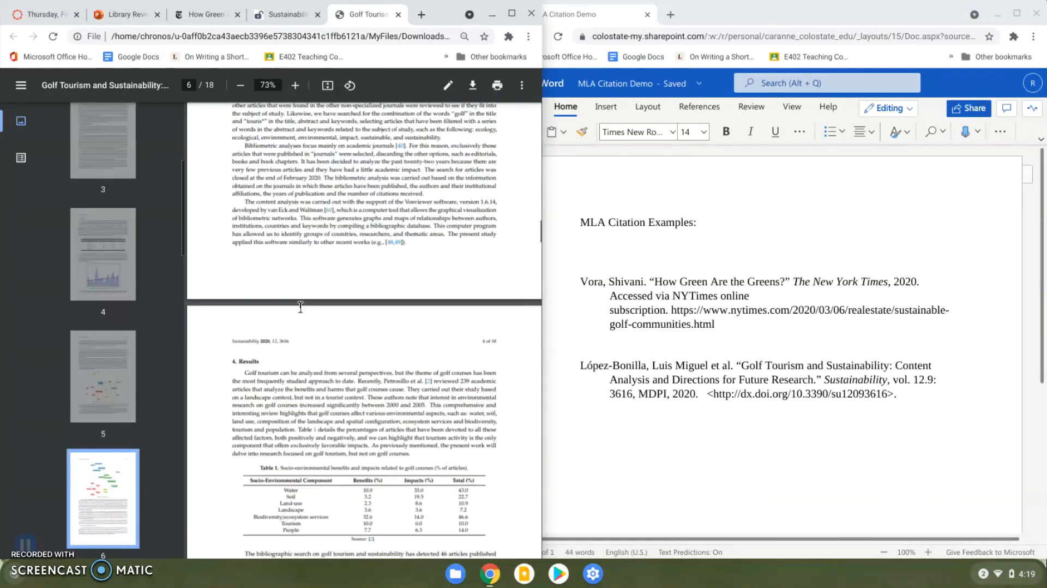
scroll(300, 307, down, 15)
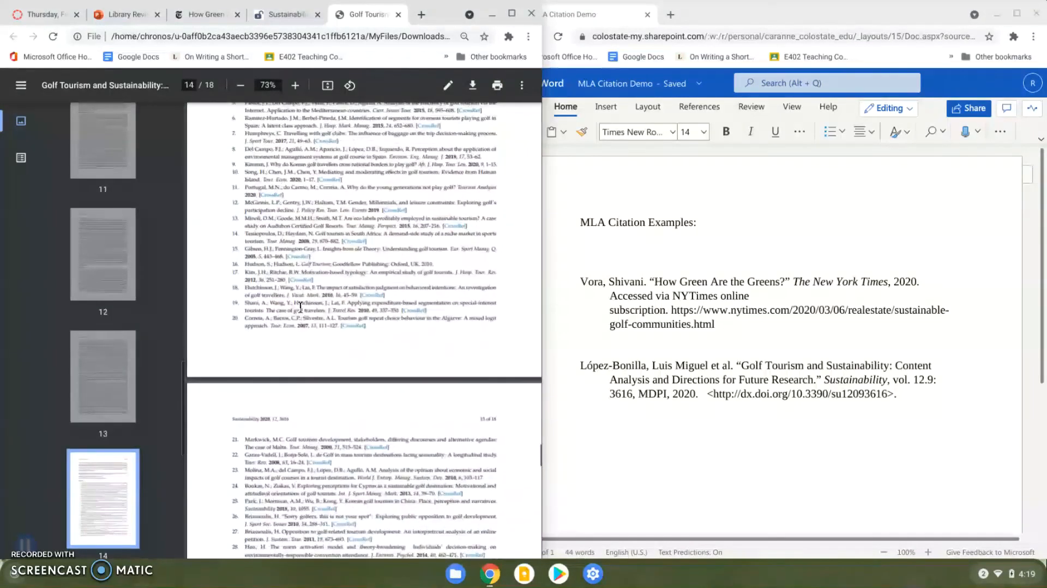
key(Home)
scroll(300, 307, down, 5)
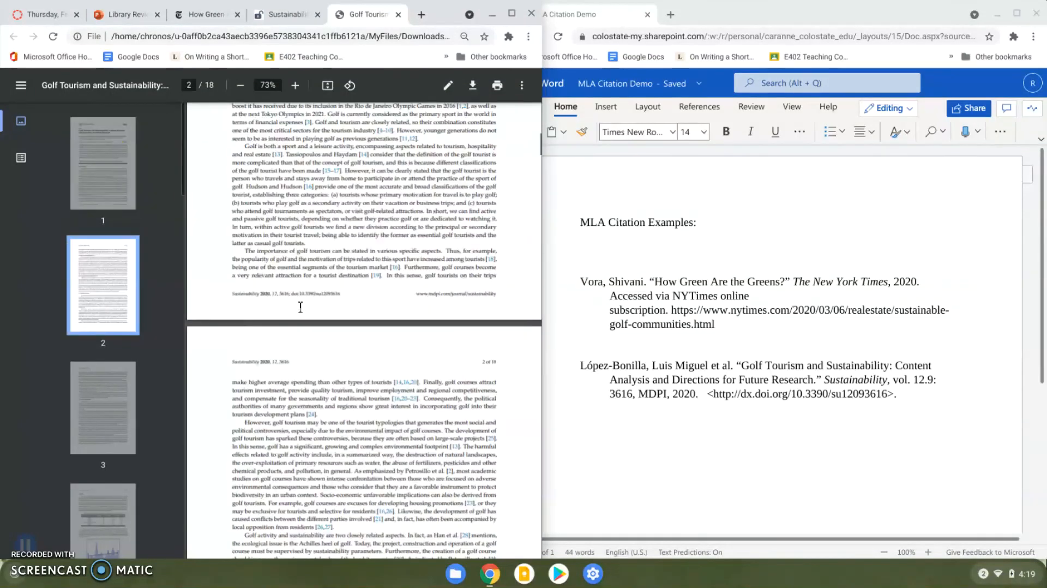
scroll(300, 307, up, 4)
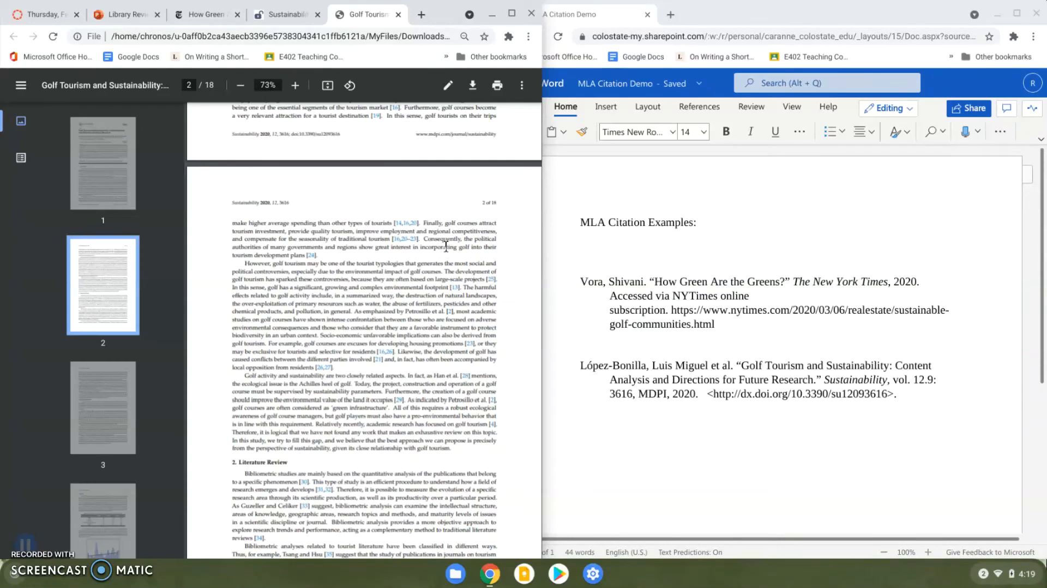
scroll(446, 247, up, 8)
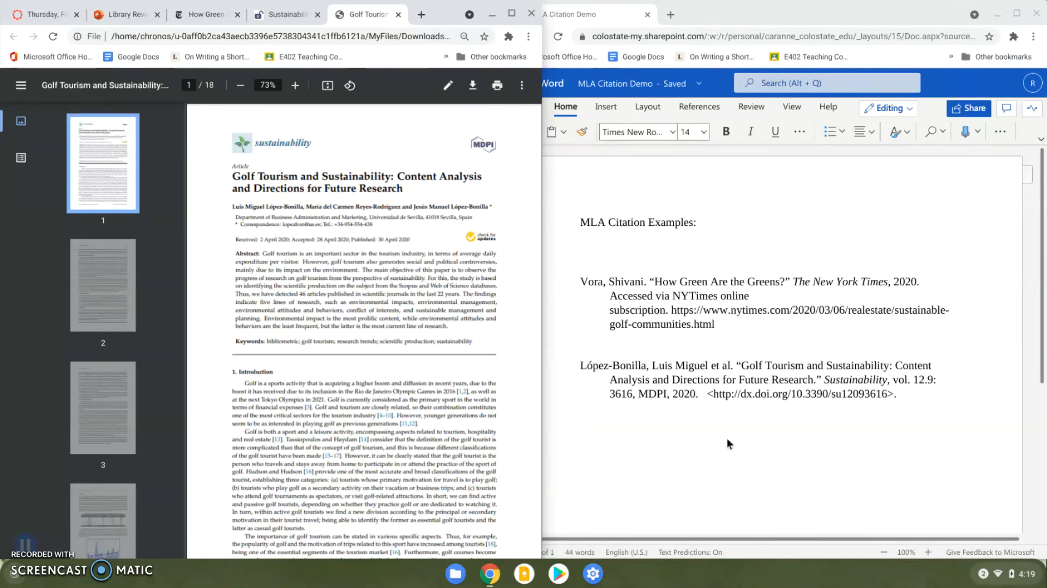
scroll(443, 326, down, 15)
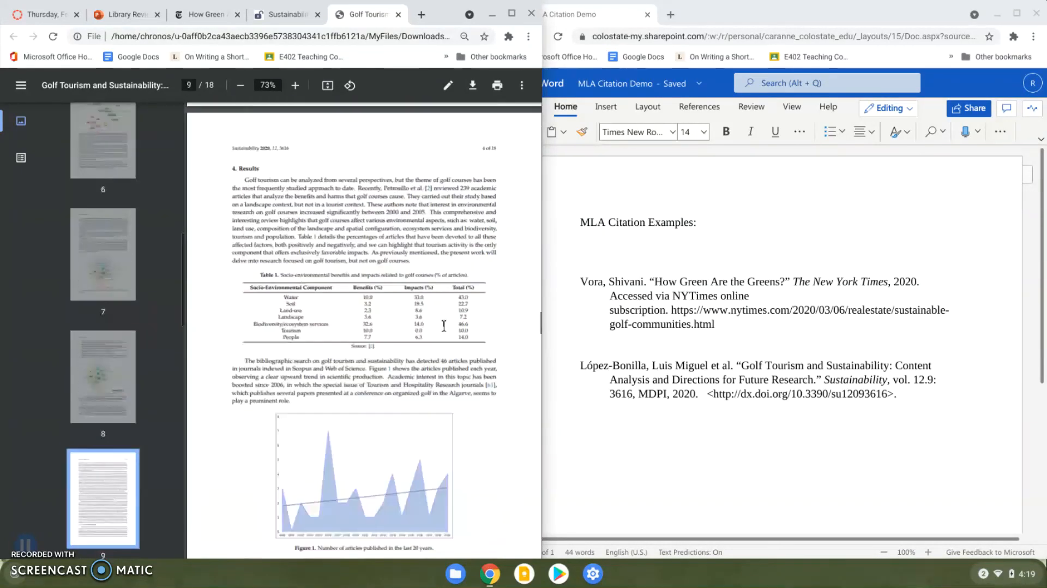
scroll(443, 326, up, 15)
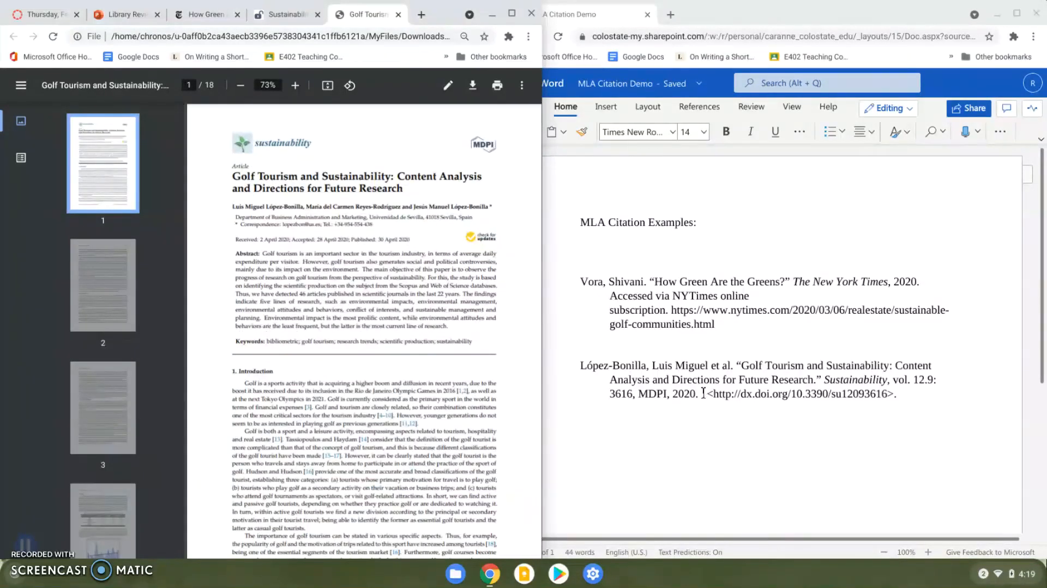
Add the page range "pp. 1-18." after 2020 in the golf tourism citation, with the abbreviation in lowercase.
click(704, 392)
key(BackSpace)
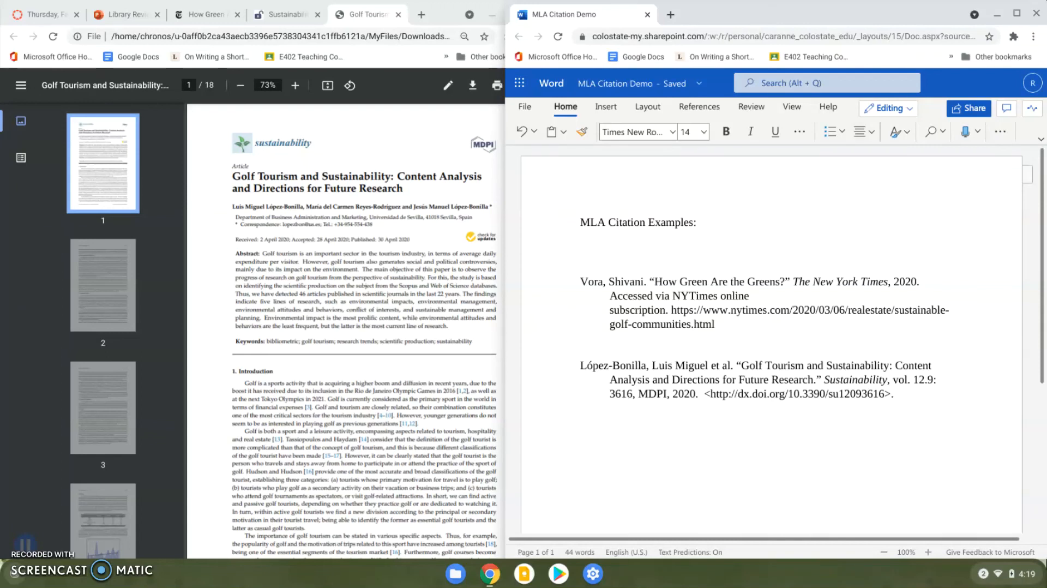
text(Pp.)
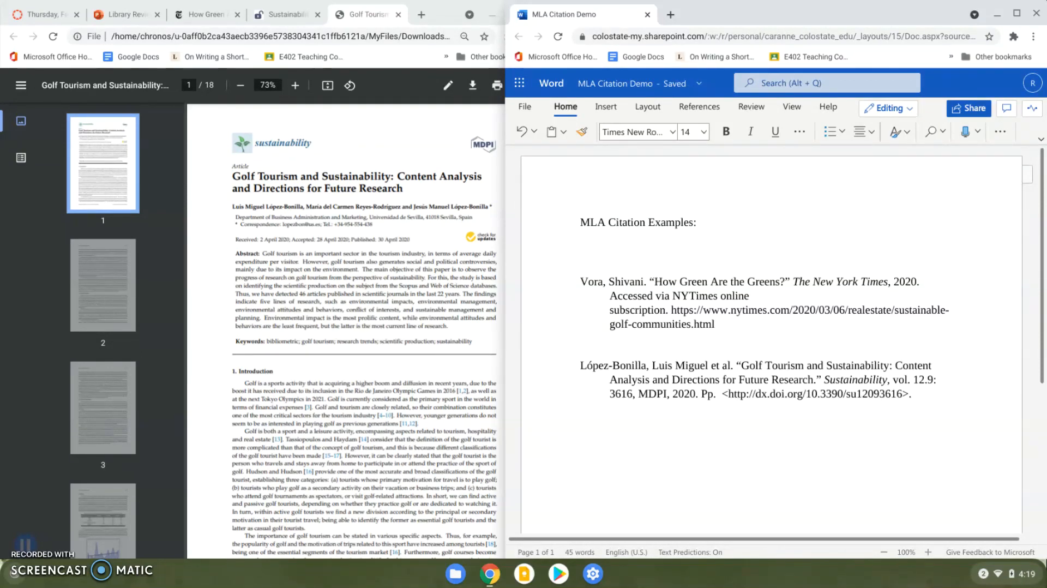
text( 1-18.)
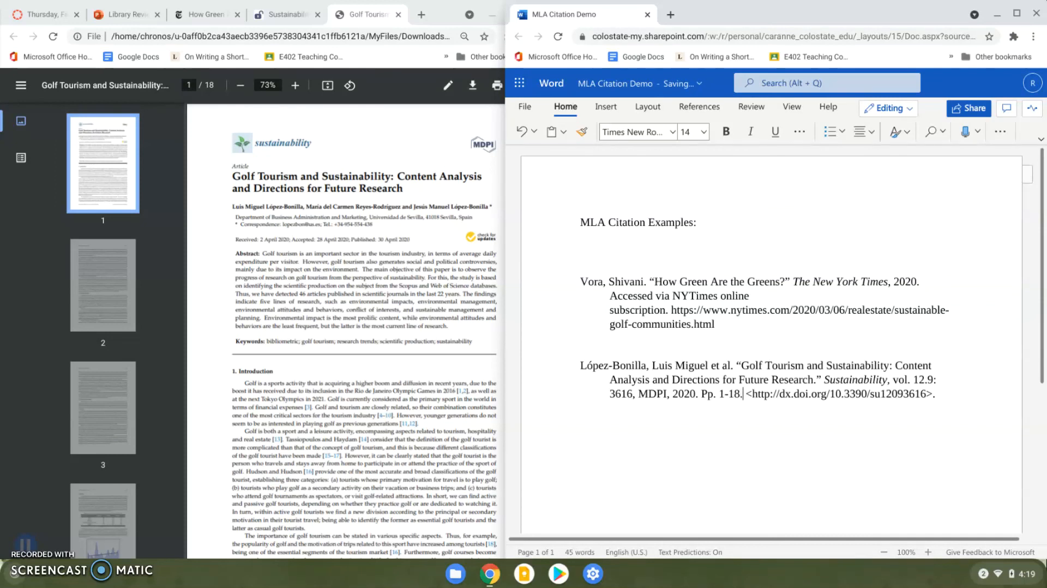
click(708, 394)
key(BackSpace)
text(p)
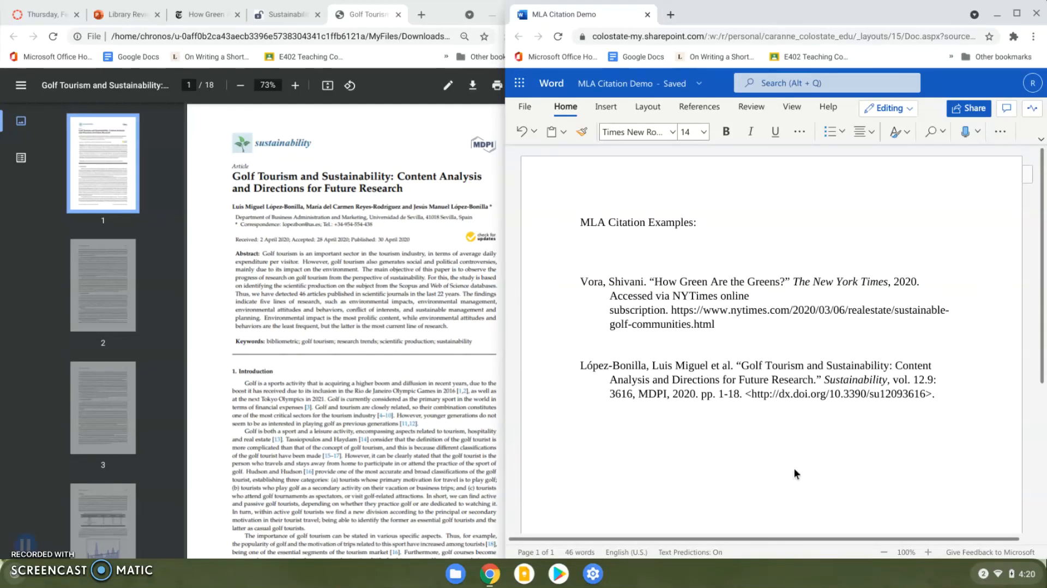
Add "Accessed via Google Scholar." between the page range and the DOI address in the golf tourism citation.
text(Accessed)
text( via Google)
text( Scholar.)
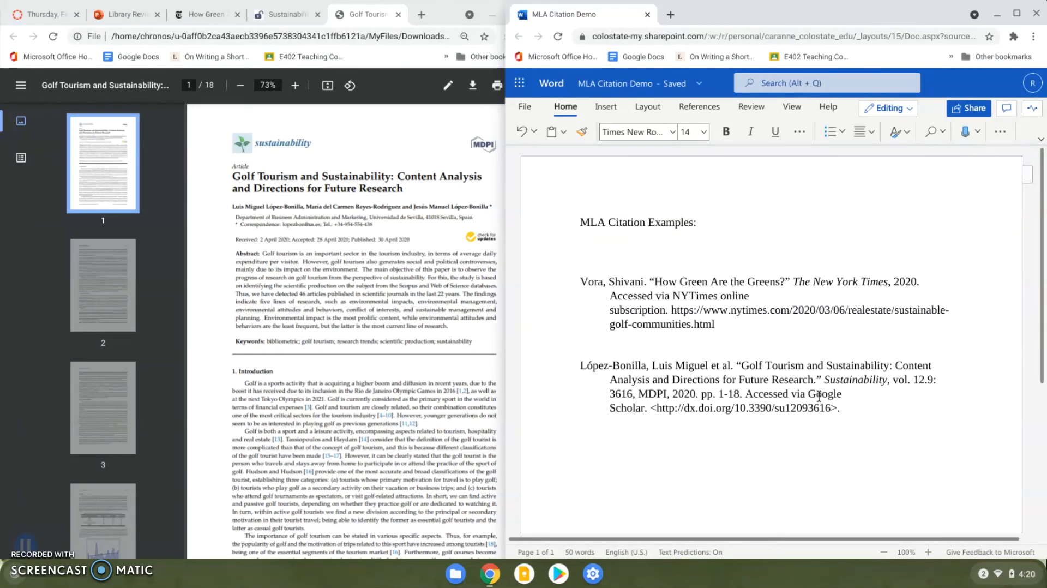
drag(810, 394, 649, 408)
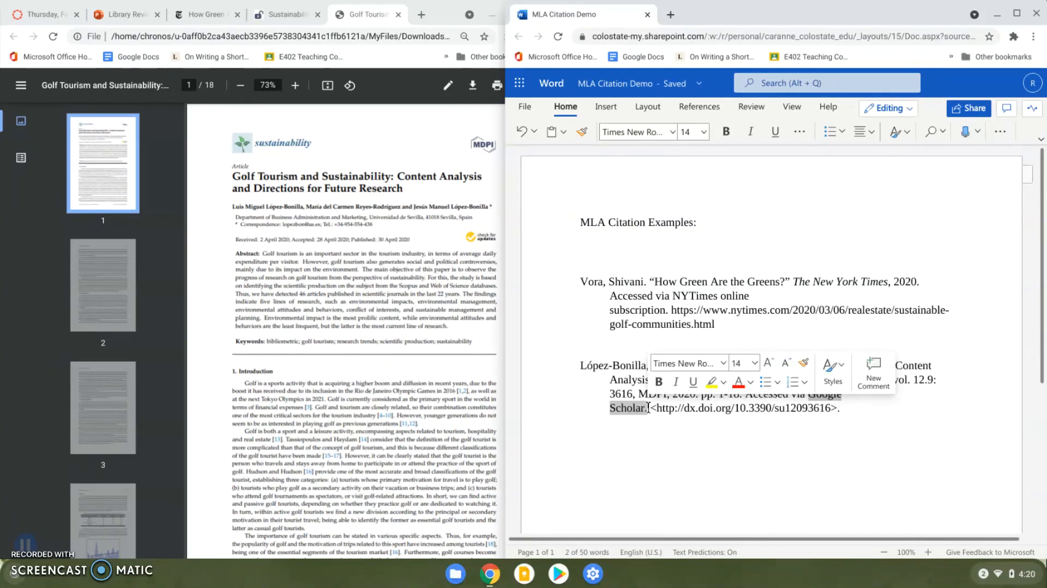
Remove the angle brackets around the DOI address in the golf tourism citation and turn its hyperlink into plain text.
click(649, 408)
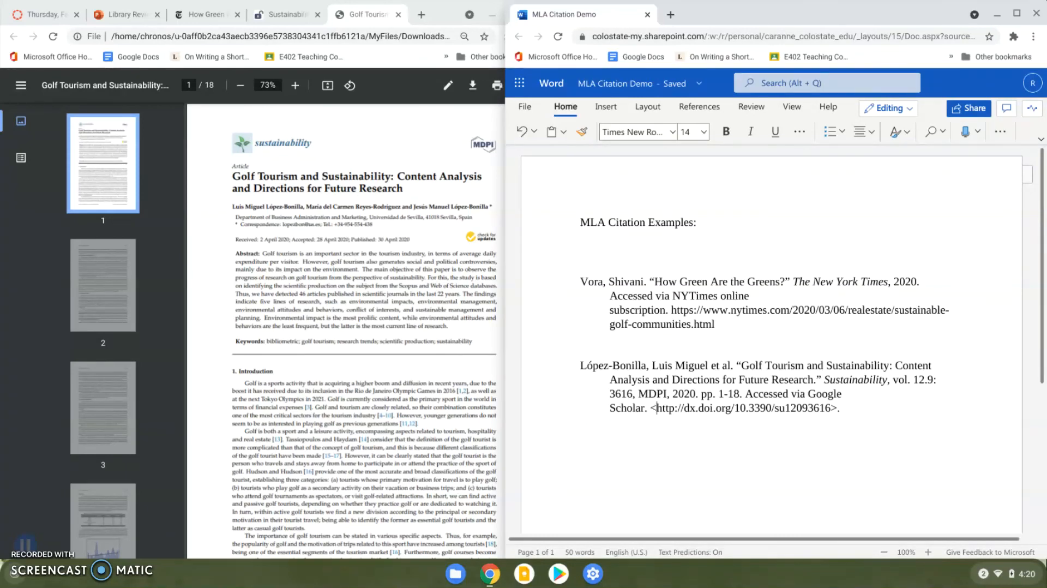
key(BackSpace)
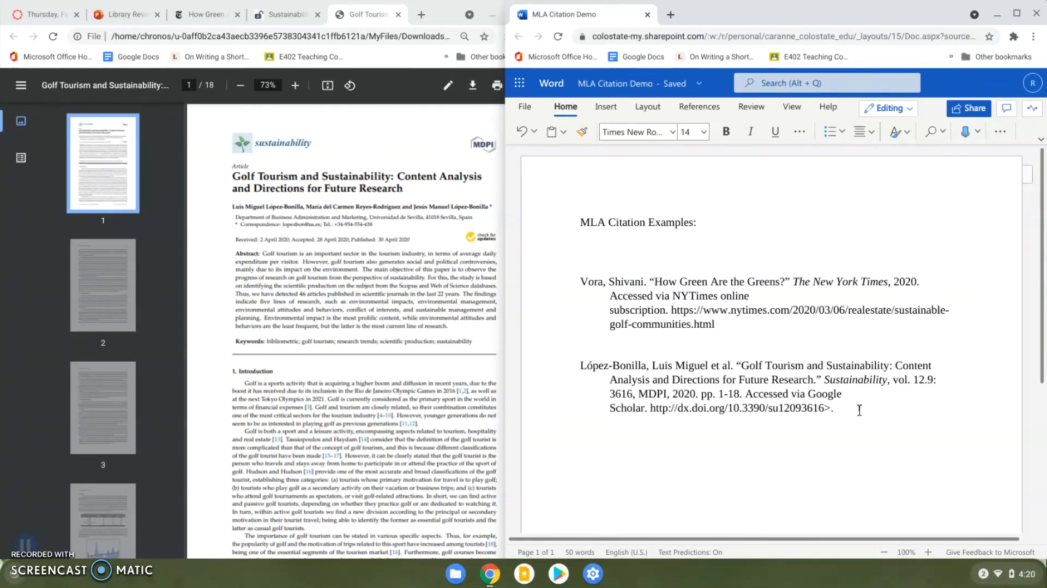
click(831, 408)
key(BackSpace)
click(836, 408)
key(Return)
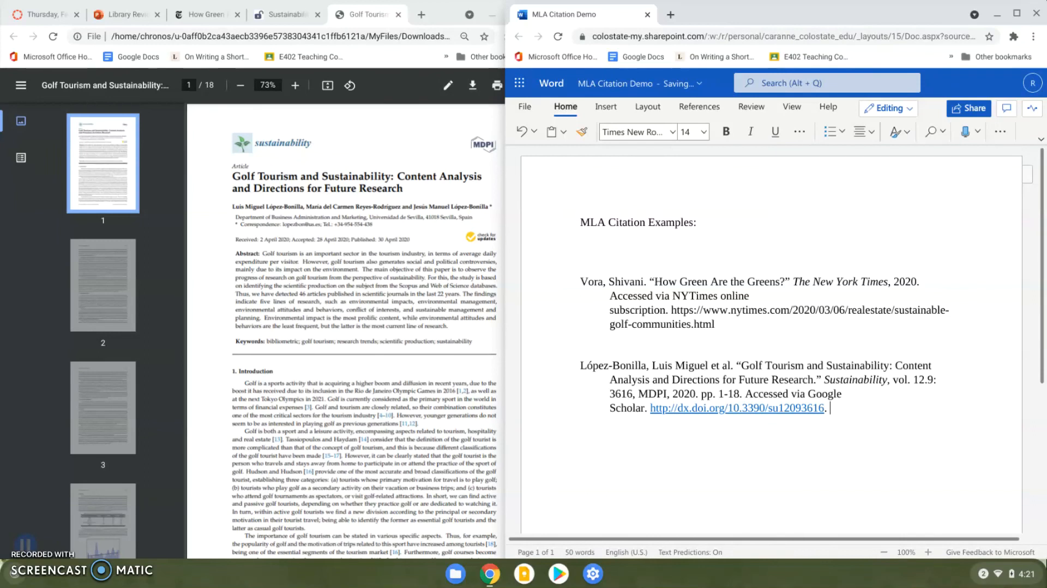
right_click(793, 409)
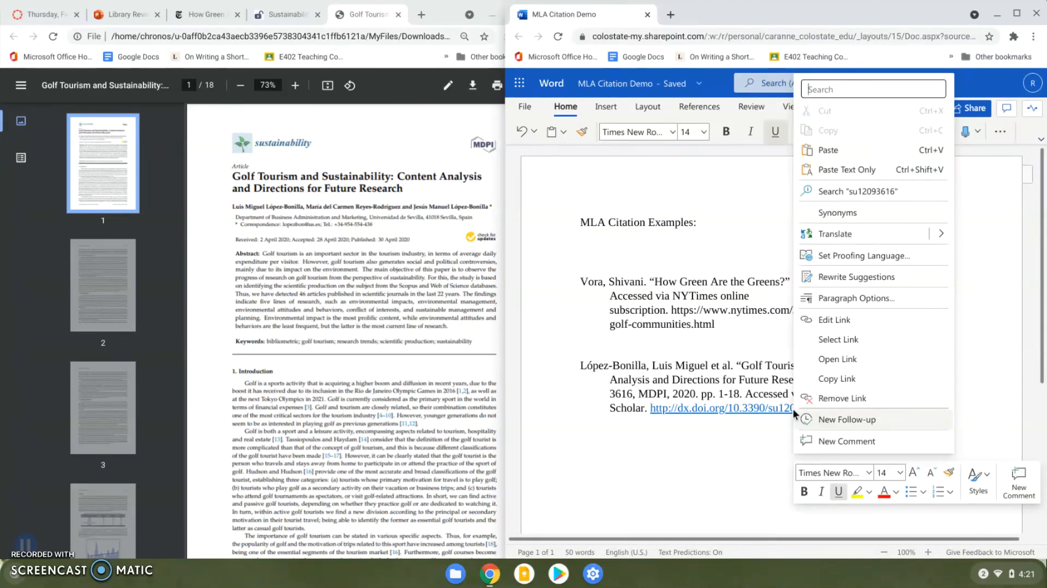
click(820, 399)
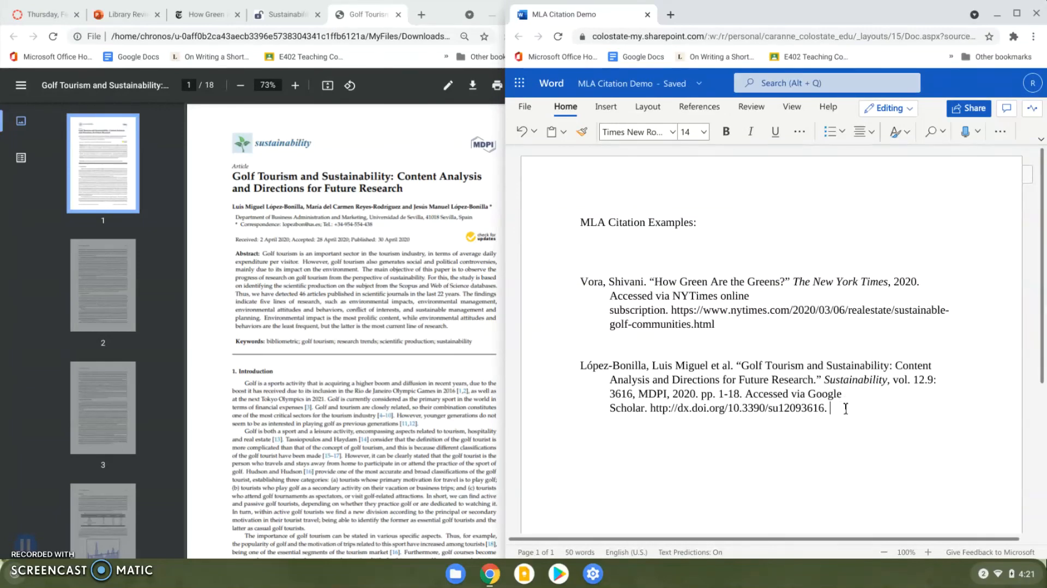